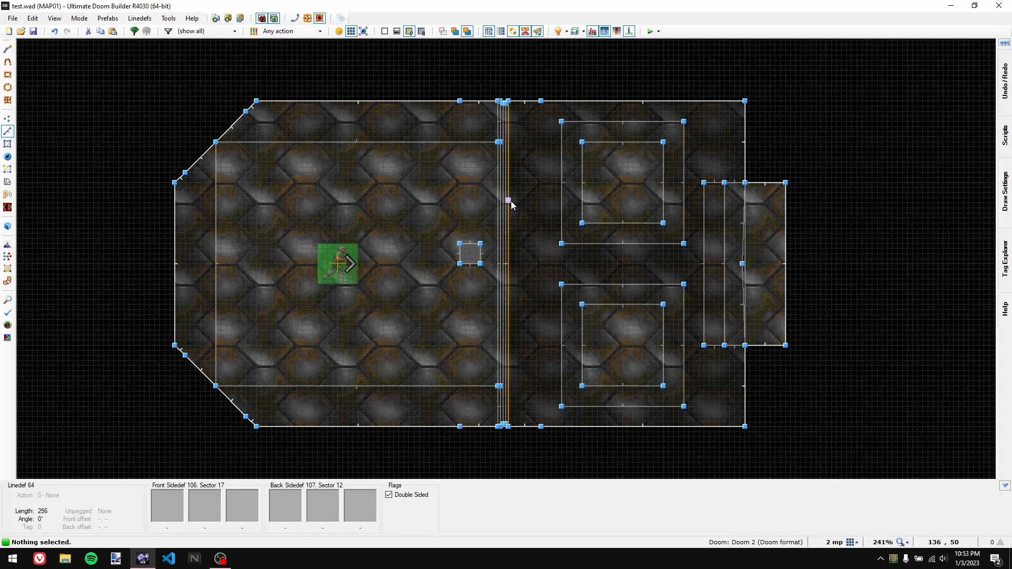
# Step: Inspect the properties of the long vertical linedef just behind the railing without changing them, and return to editing sectors
pyautogui.rightClick(511, 201)
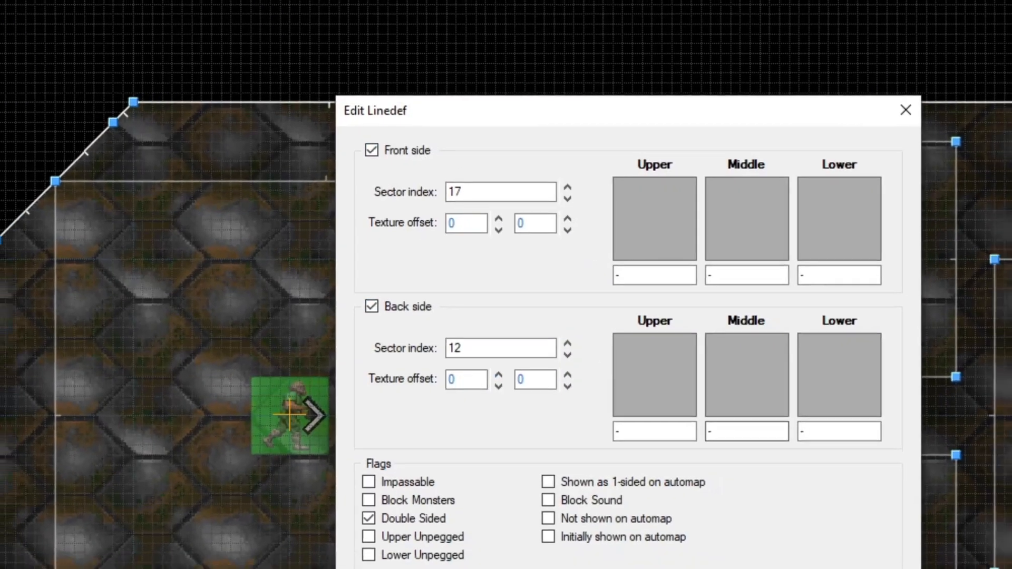
pyautogui.click(636, 434)
pyautogui.press('s')
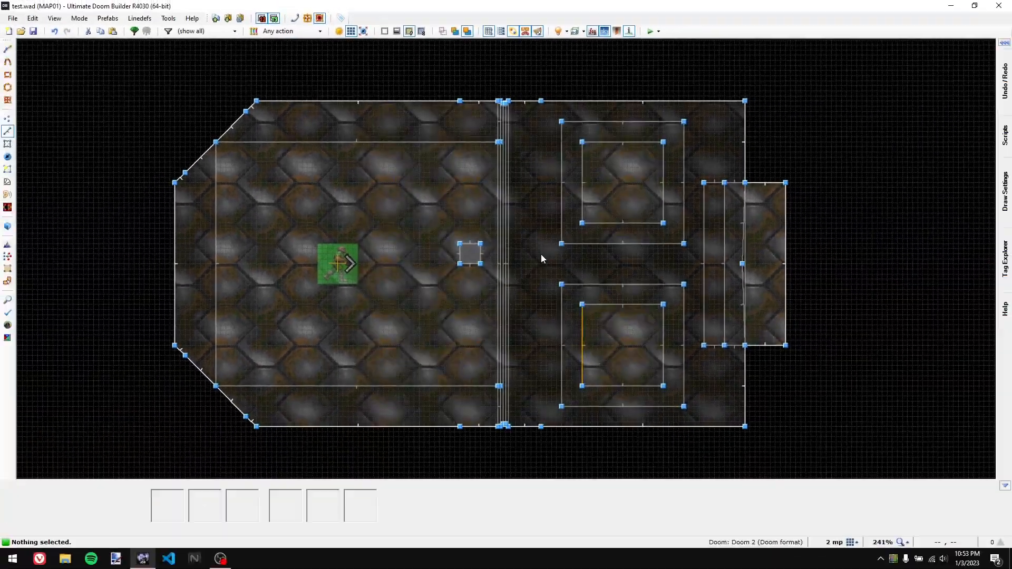
# Step: Raise the floor of the thin strip sector behind the railing to a height of 32 and save the map
pyautogui.scroll(2, 506, 181)
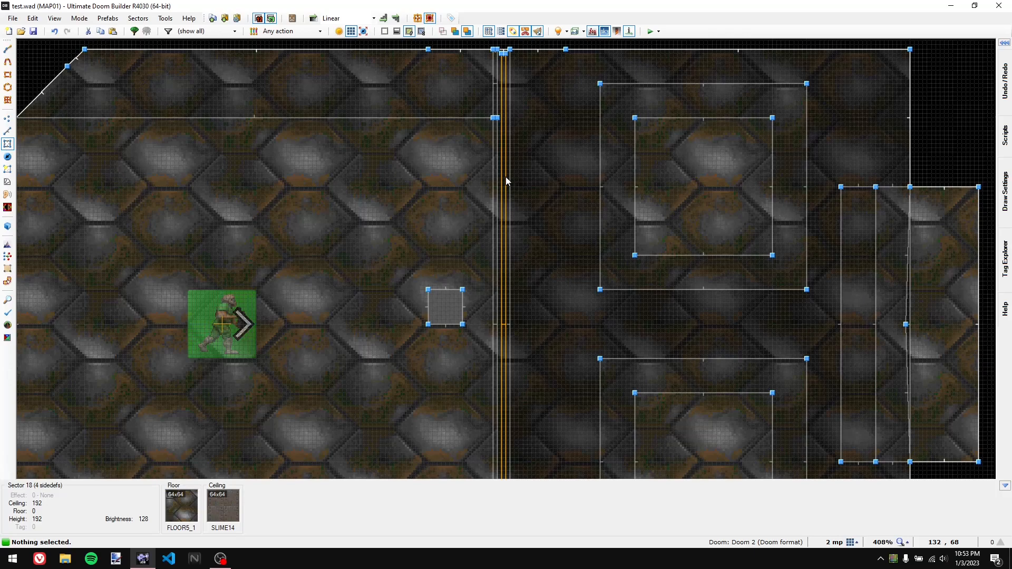
pyautogui.press('h')
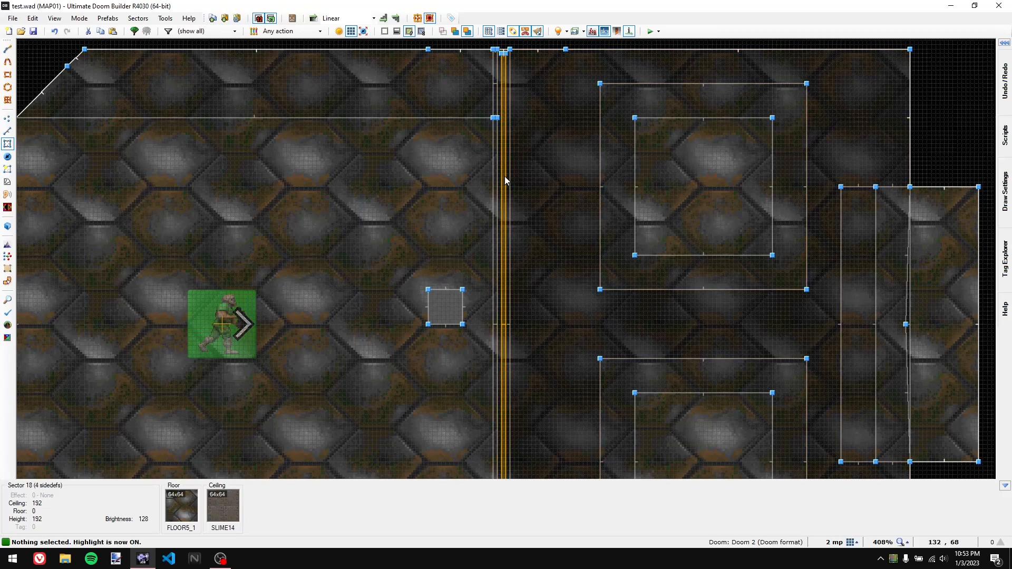
pyautogui.press('w')
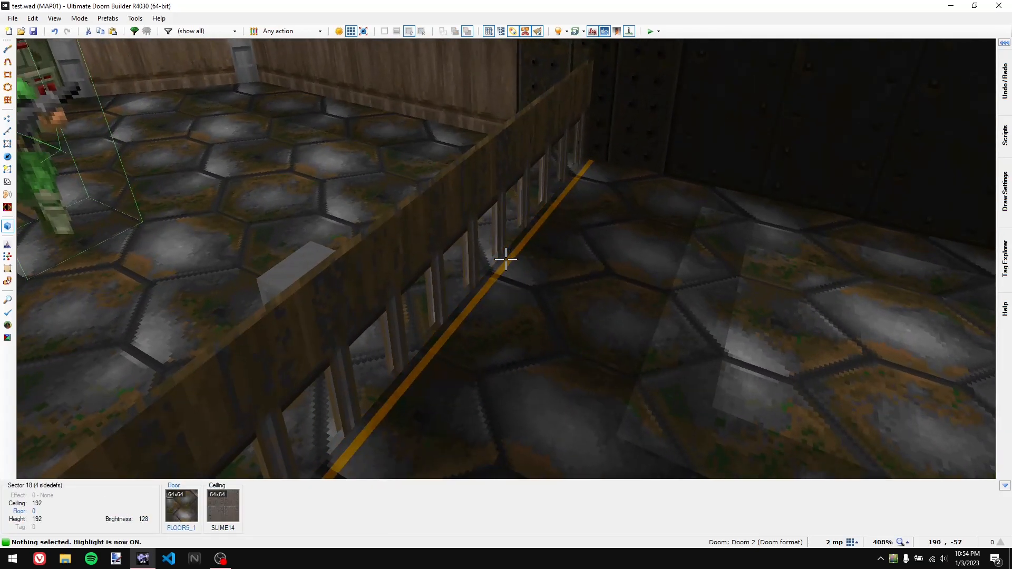
pyautogui.click(506, 259)
pyautogui.scroll(4, 505, 259)
pyautogui.press('c')
pyautogui.press('d')
pyautogui.press('e')
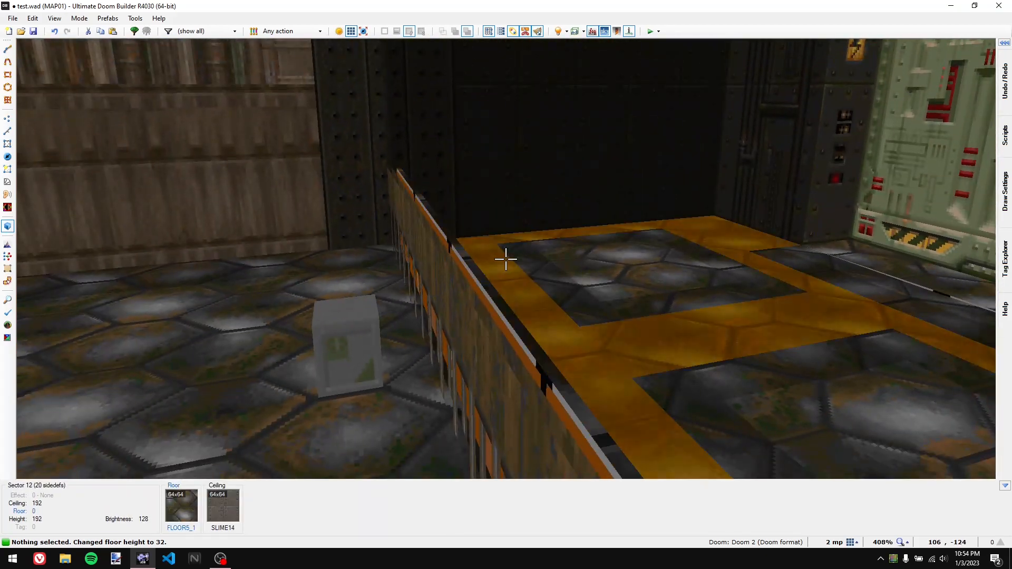
pyautogui.hotkey('ctrl', 's')
pyautogui.press('q')
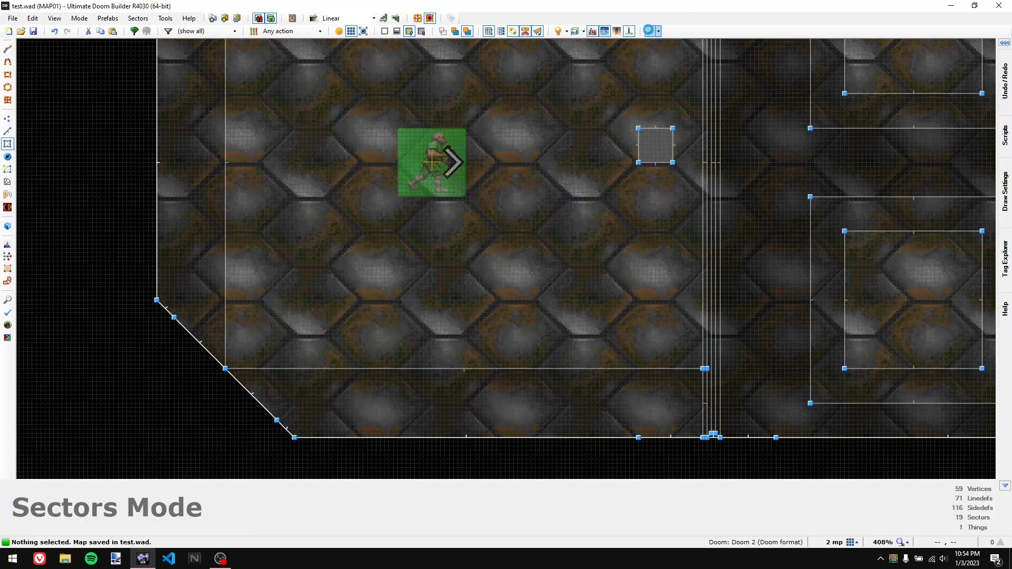
# Step: Test the map in the game by walking up to the railing and around it, and quit the game
pyautogui.press('w')
pyautogui.press('a')
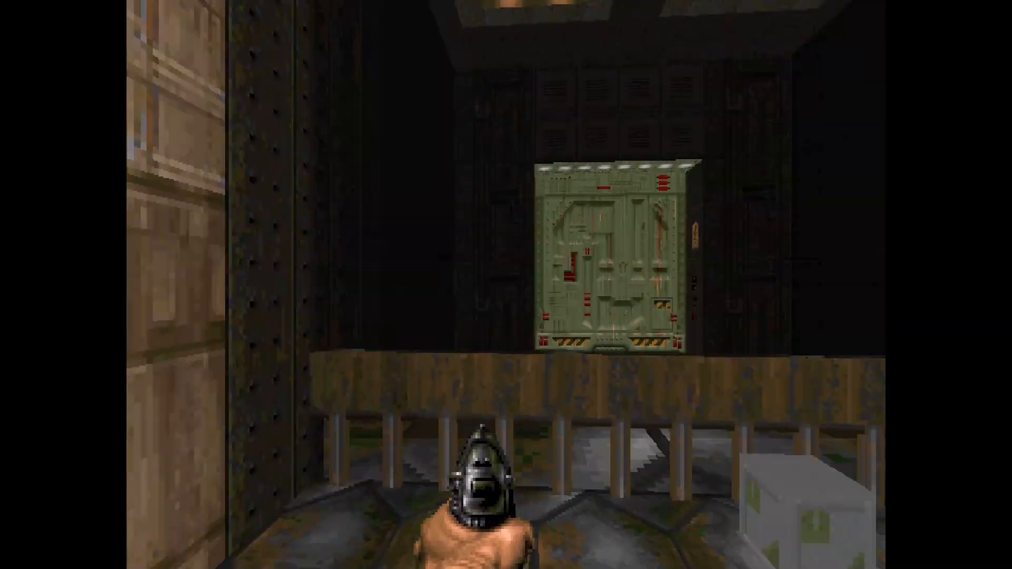
pyautogui.press('s')
pyautogui.press('d')
pyautogui.press('w')
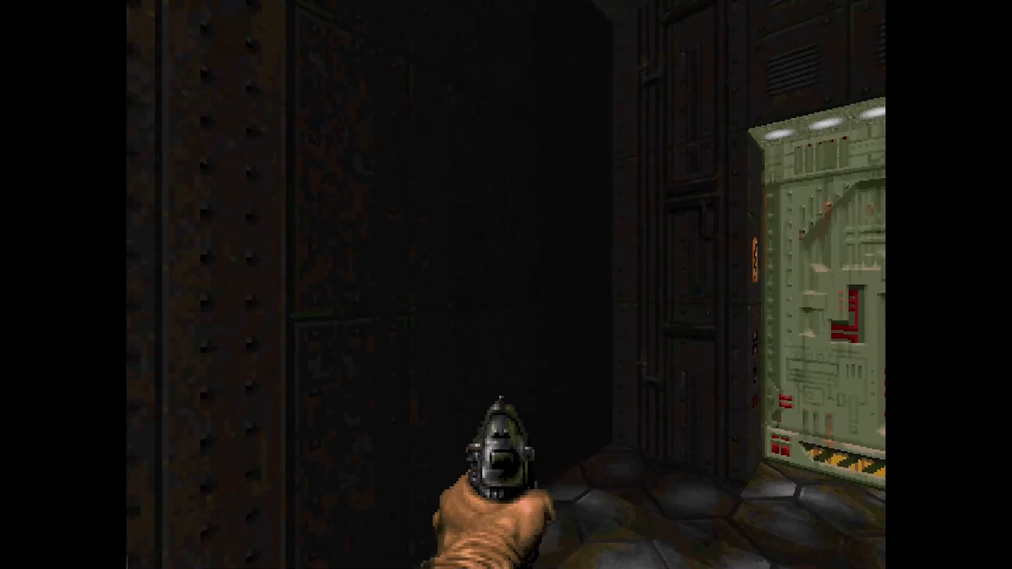
pyautogui.press('s')
pyautogui.press('d')
pyautogui.press('w')
pyautogui.press('a')
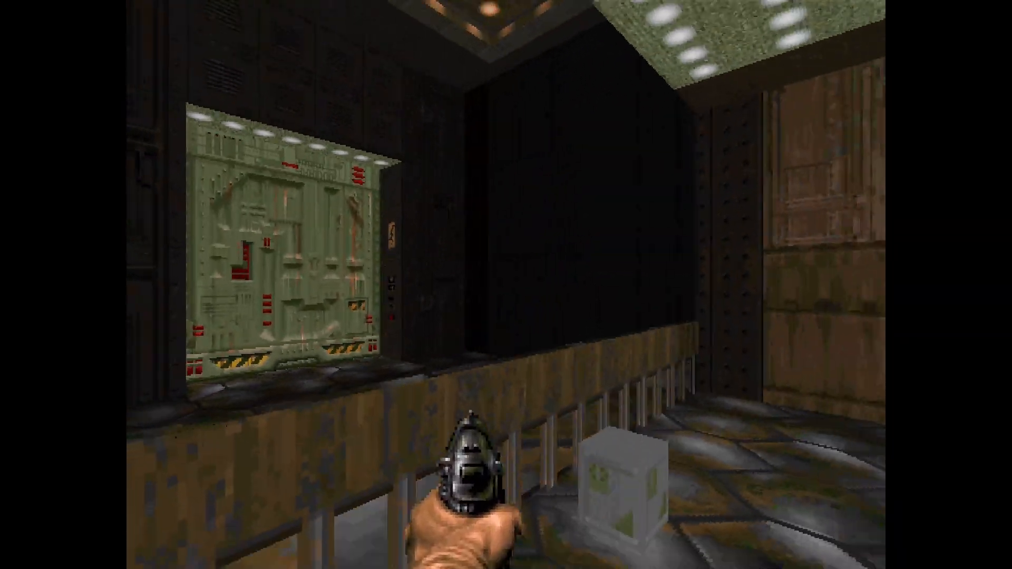
pyautogui.press('s')
pyautogui.press('w')
pyautogui.press('F10')
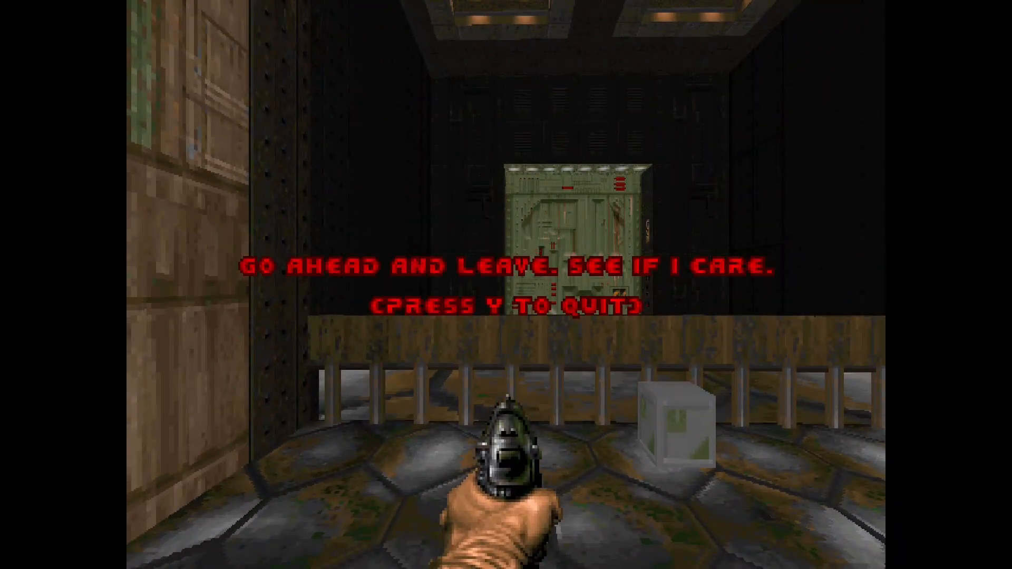
pyautogui.press('y')
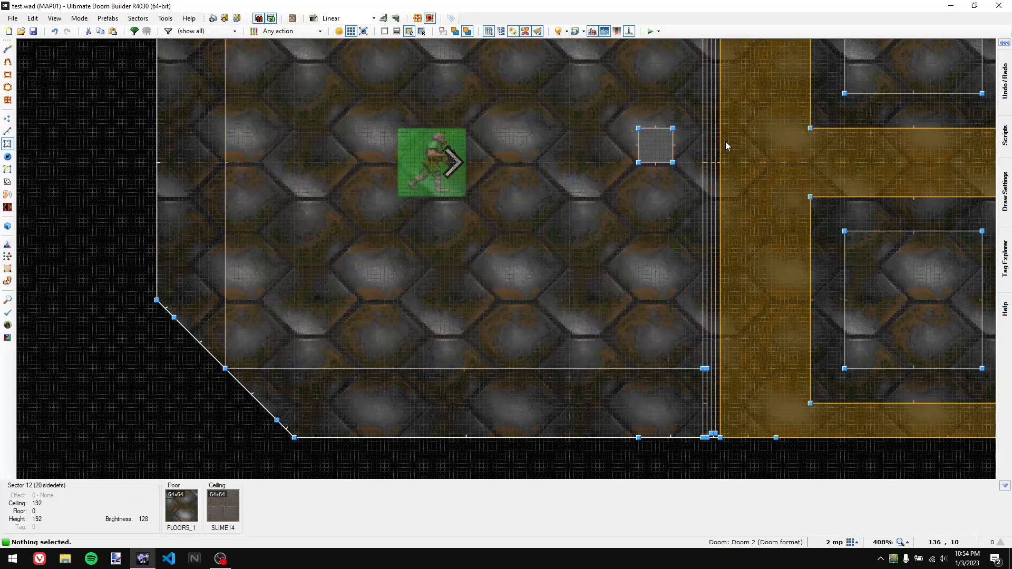
# Step: Inspect the properties of the railing linedef that carries the MIDBARS1 middle texture, without changing them
pyautogui.moveTo(725, 141); pyautogui.dragTo(624, 247, button='middle')
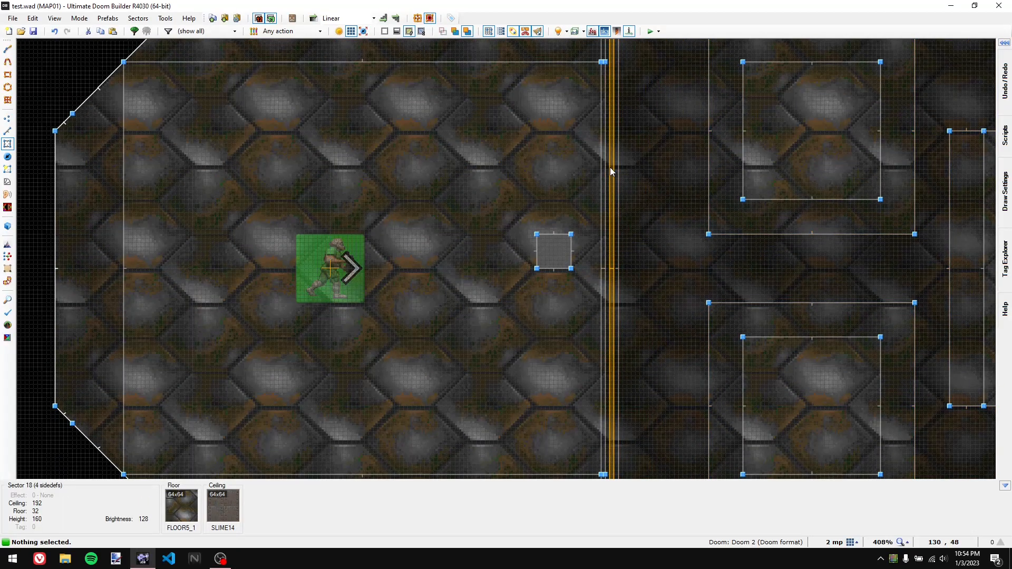
pyautogui.moveTo(610, 166); pyautogui.dragTo(549, 335, button='middle')
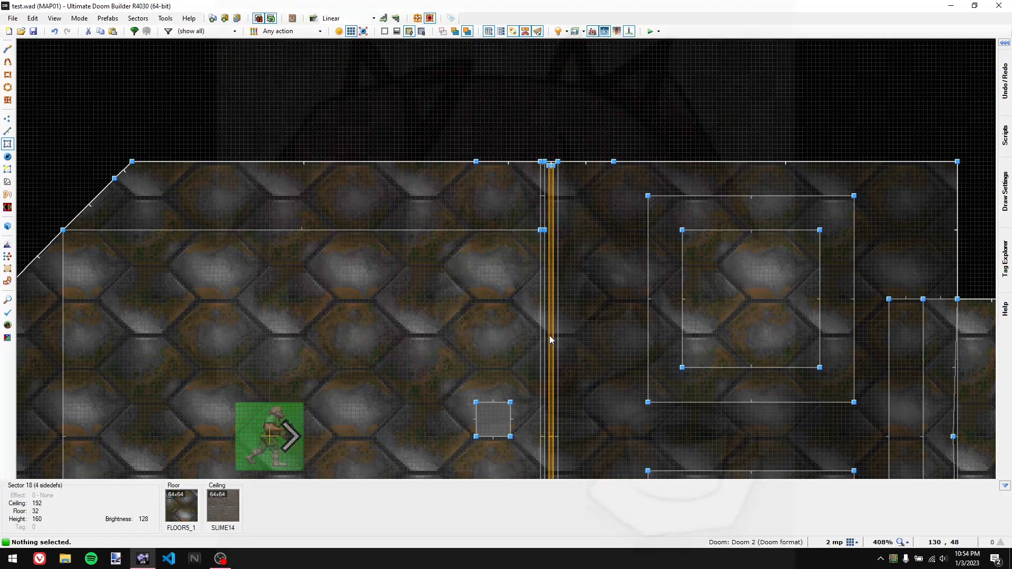
pyautogui.press('l')
pyautogui.rightClick(549, 335)
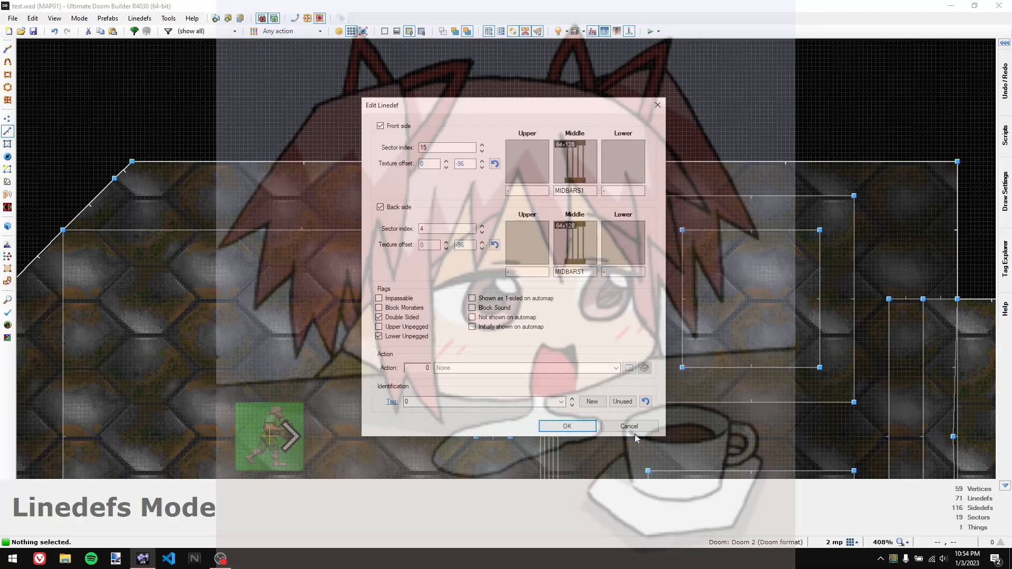
pyautogui.click(633, 431)
# Step: Examine the raised strip behind the railing and the floor sectors around it in the 3D view
pyautogui.moveTo(530, 357); pyautogui.dragTo(513, 144, button='middle')
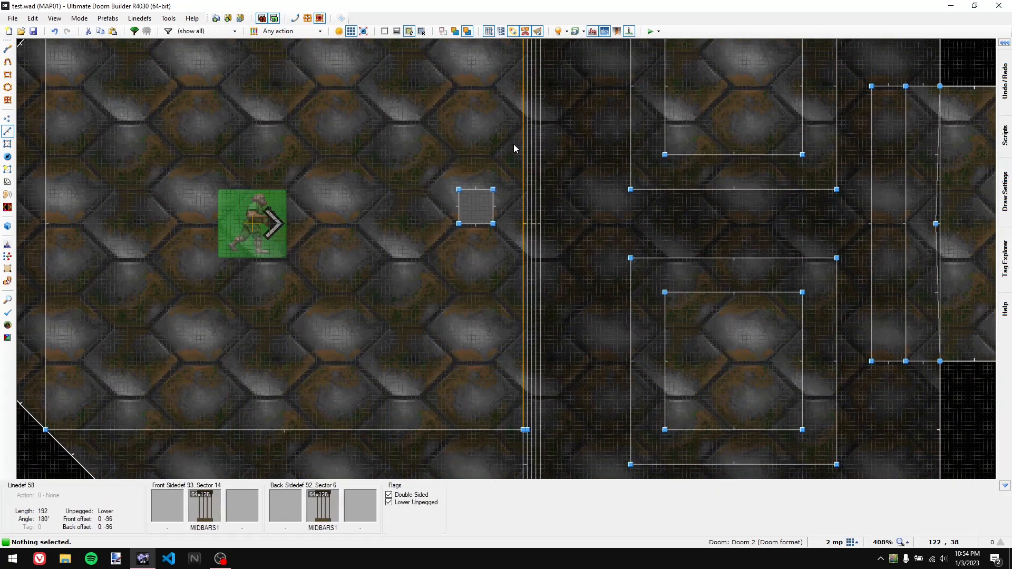
pyautogui.press('s')
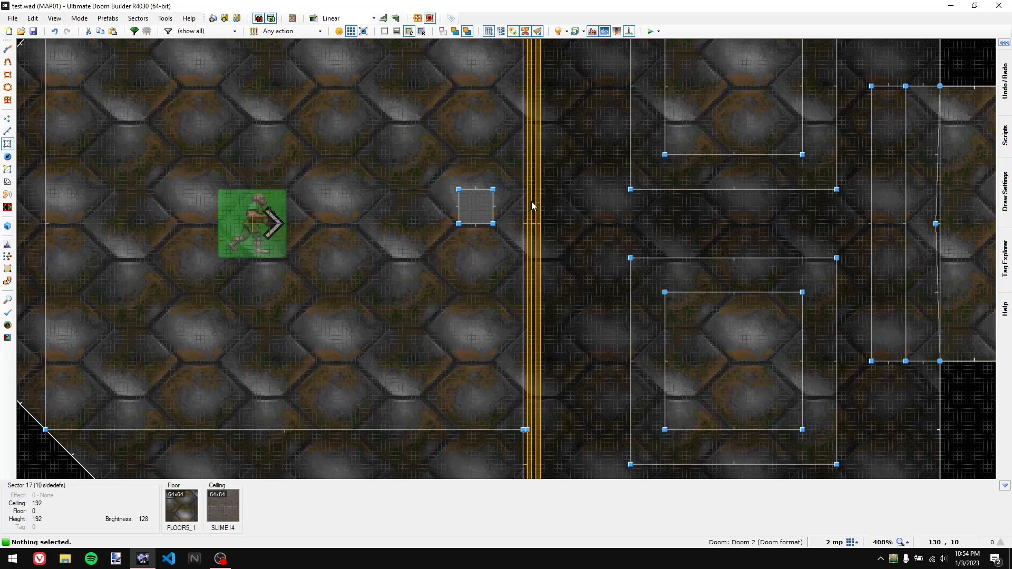
pyautogui.press('w')
pyautogui.press('s')
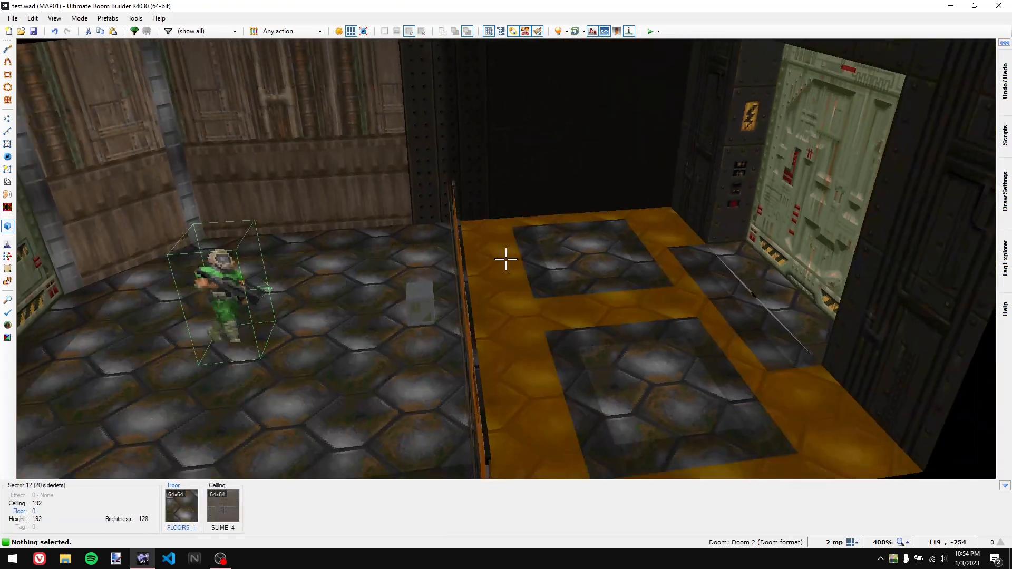
pyautogui.press('w')
pyautogui.press('d')
pyautogui.press('a')
pyautogui.press('a')
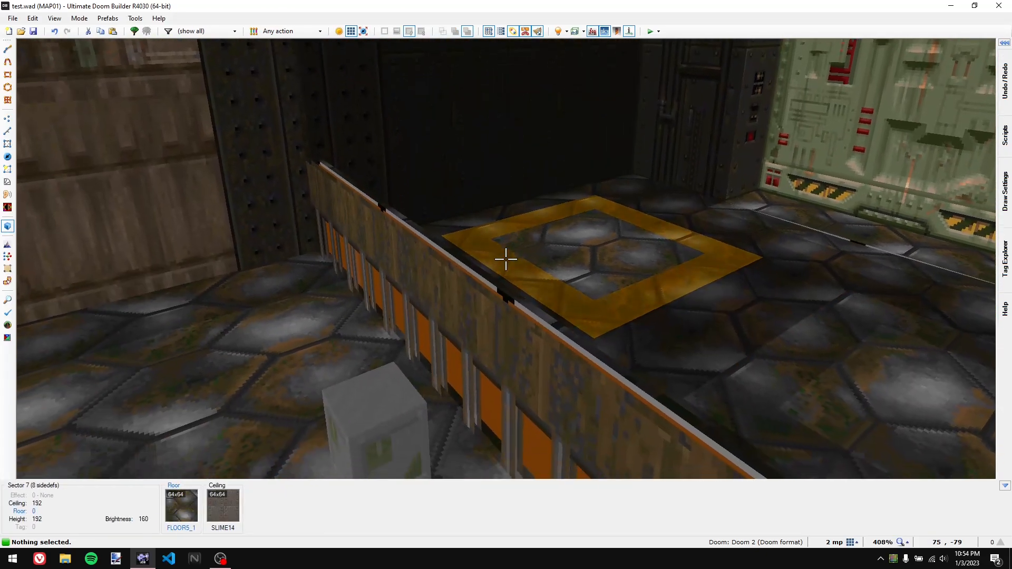
pyautogui.press('d')
pyautogui.press('w')
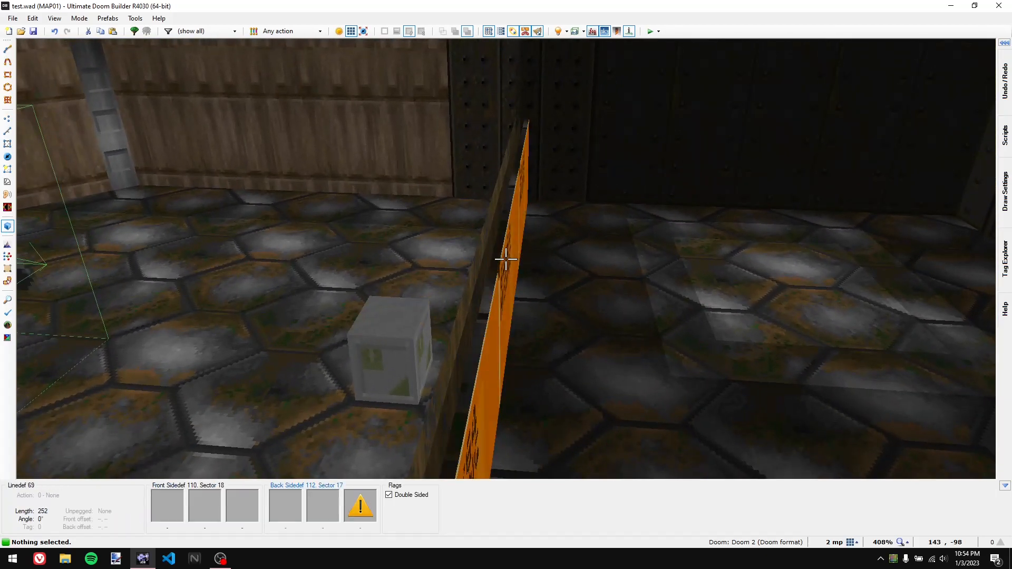
pyautogui.press('q')
pyautogui.moveTo(519, 112); pyautogui.dragTo(514, 356, button='middle')
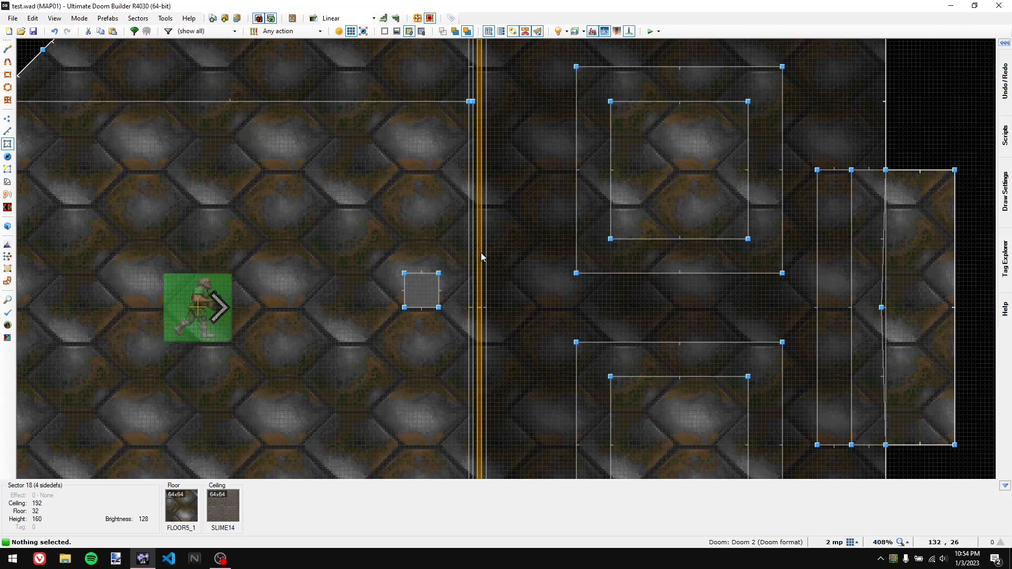
pyautogui.click(481, 253)
pyautogui.click(481, 252)
pyautogui.moveTo(481, 148); pyautogui.dragTo(476, 276, button='middle')
pyautogui.moveTo(390, 279); pyautogui.dragTo(454, 163, button='middle')
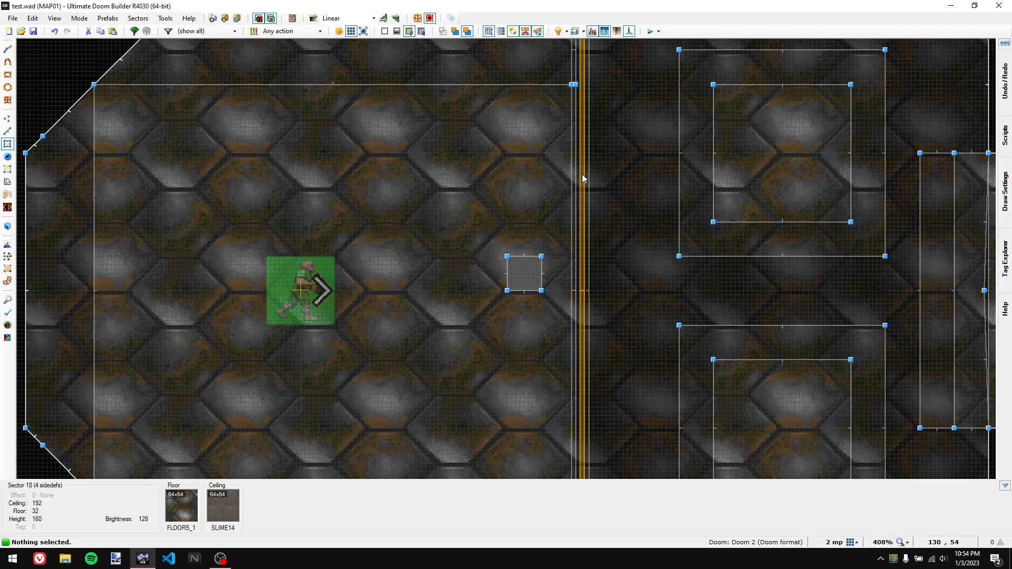
# Step: Set the back side sector index of the thin strip sector's four linedefs to 18 and save the map
pyautogui.click(582, 189)
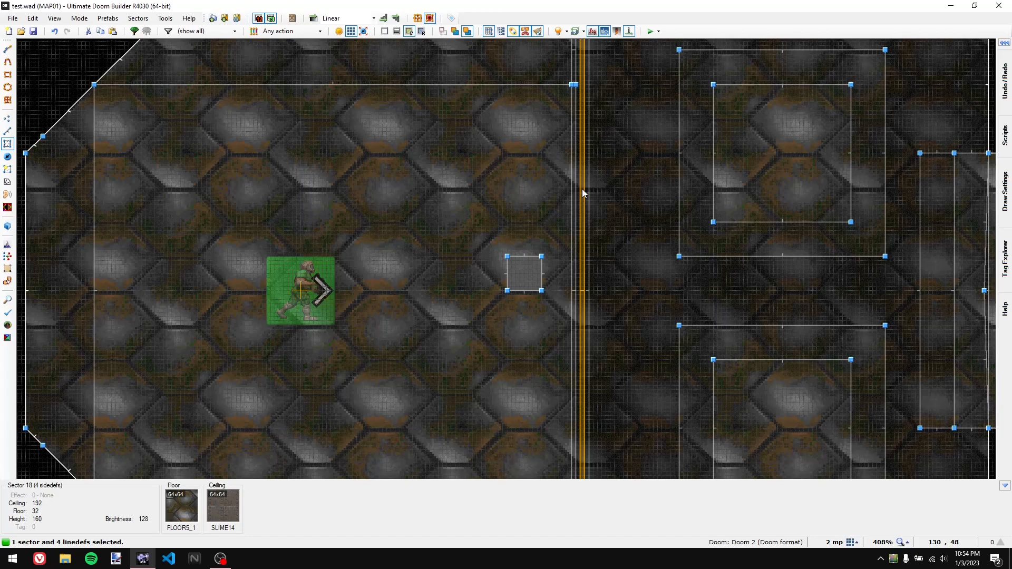
pyautogui.press('l')
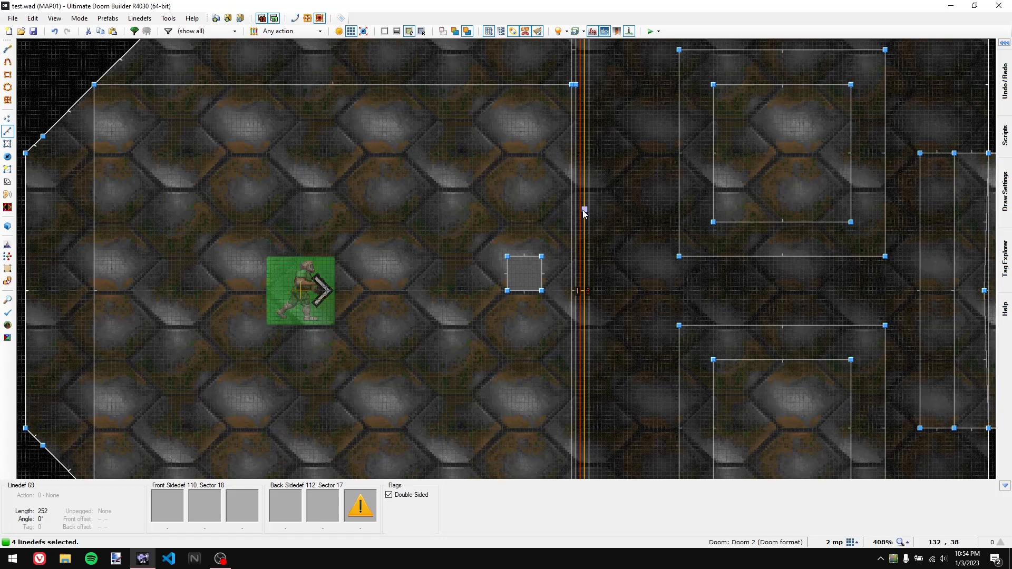
pyautogui.rightClick(583, 210)
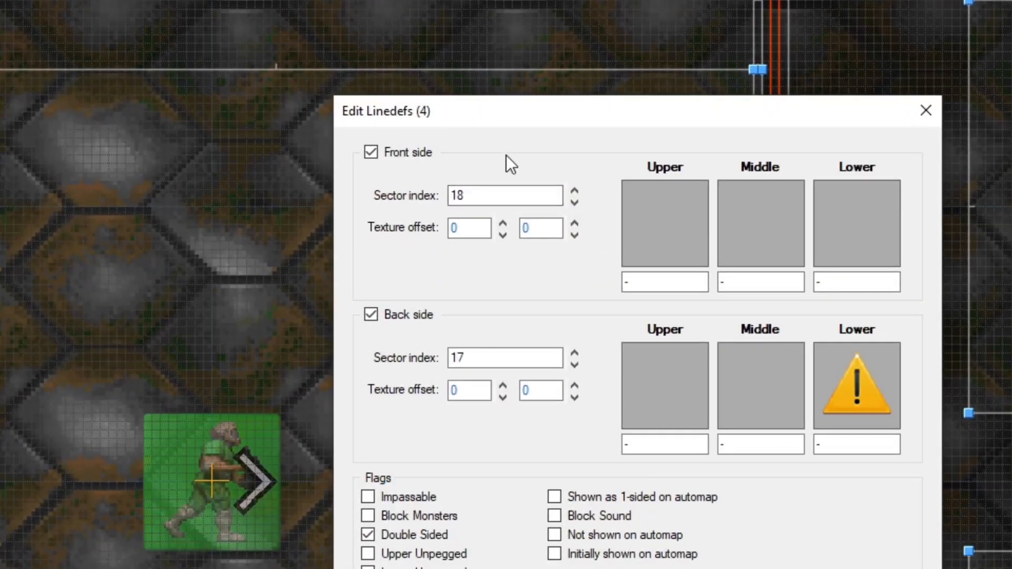
pyautogui.doubleClick(502, 196)
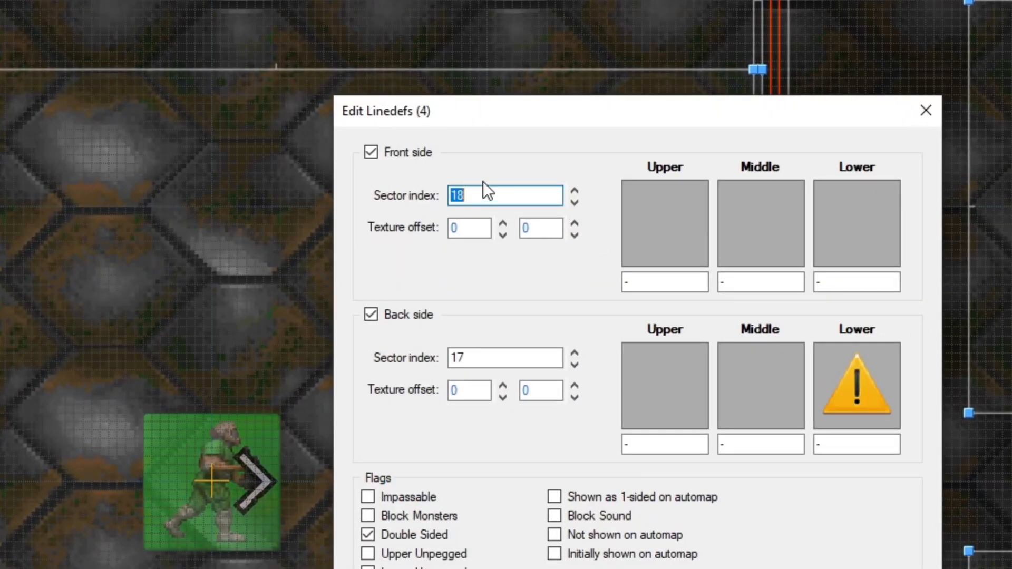
pyautogui.doubleClick(495, 367)
pyautogui.write('18')
pyautogui.press('Return')
pyautogui.press('c')
pyautogui.hotkey('ctrl', 's')
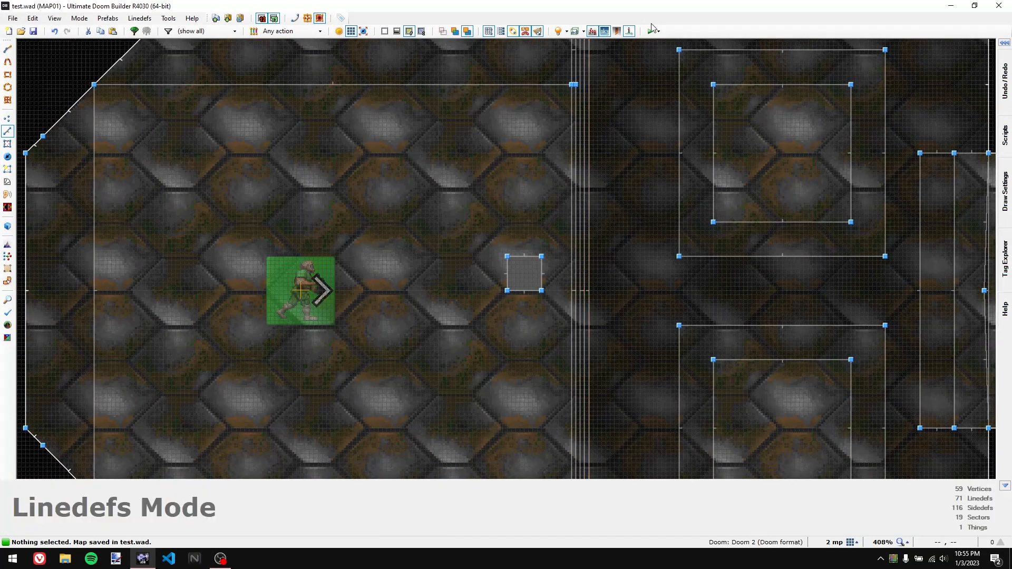
# Step: Test the map in the game by walking against the railing and checking the floor behind it
pyautogui.click(652, 29)
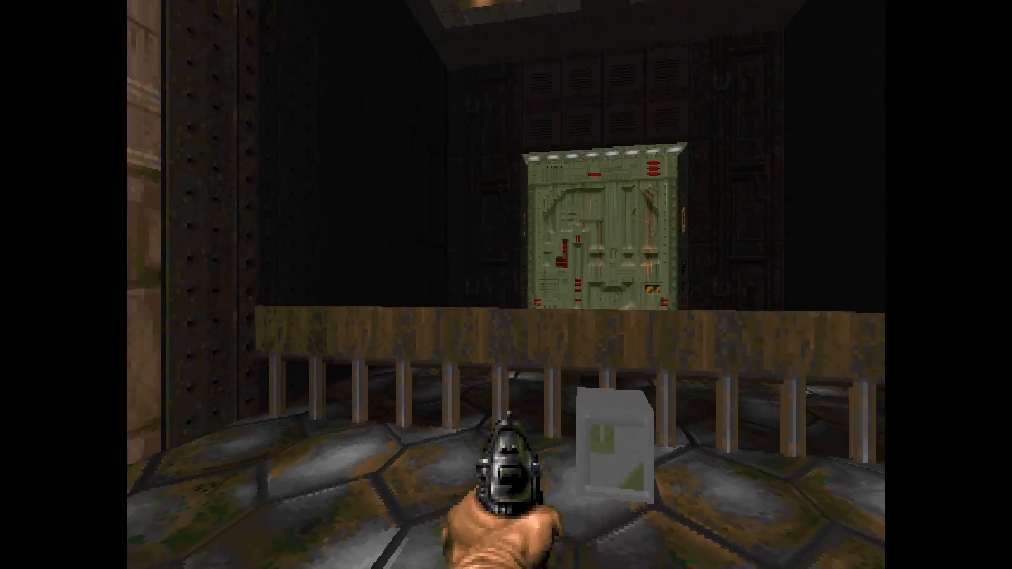
pyautogui.press('w')
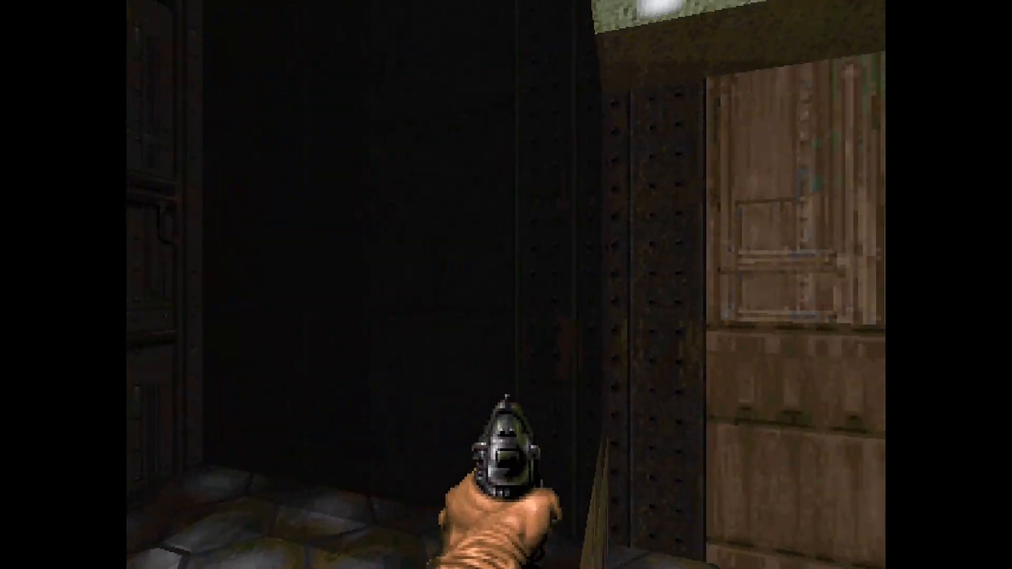
pyautogui.press('w')
pyautogui.press('w')
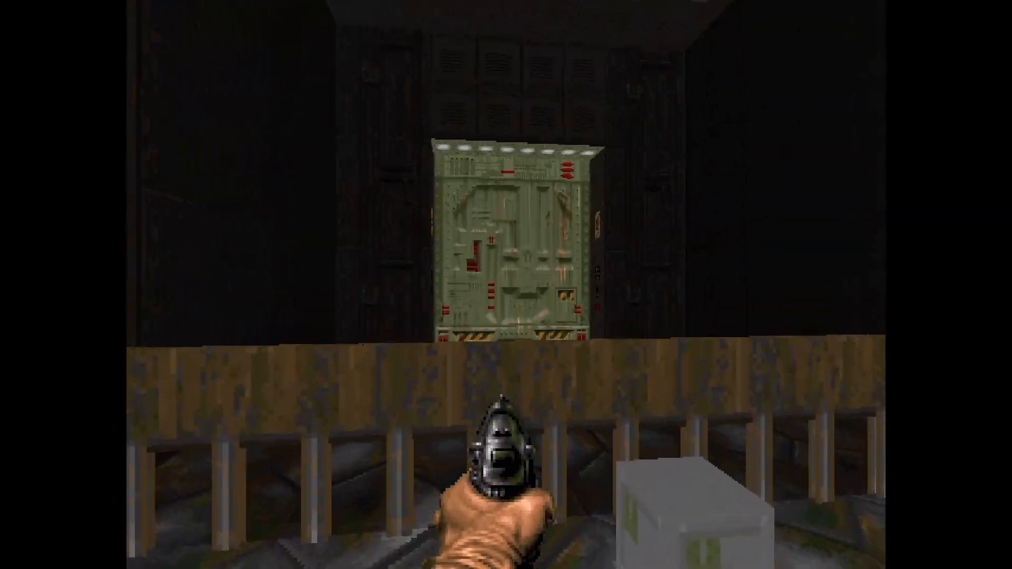
pyautogui.press('w')
pyautogui.press('s')
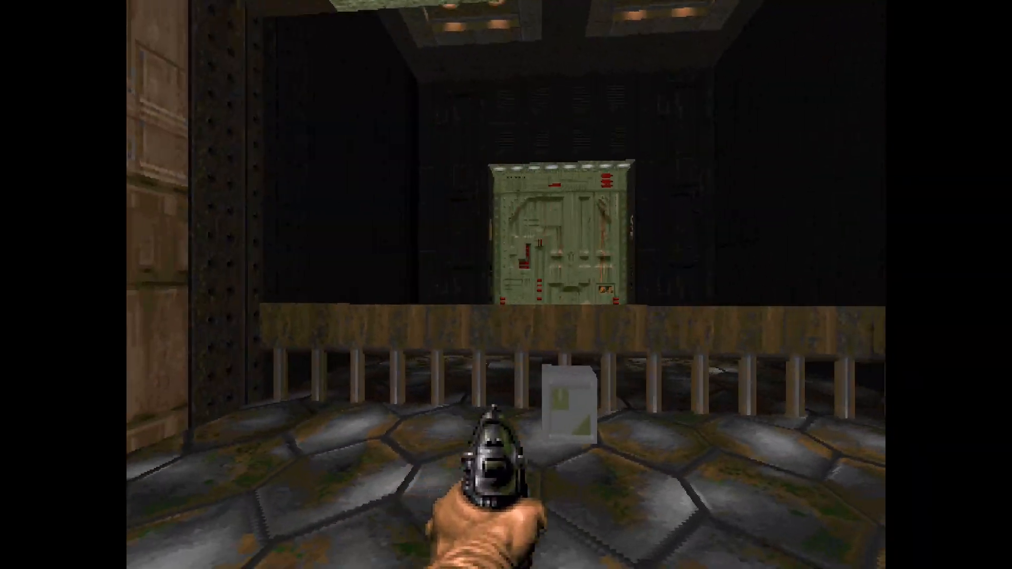
pyautogui.press('d')
pyautogui.press('w')
pyautogui.press('s')
pyautogui.press('a')
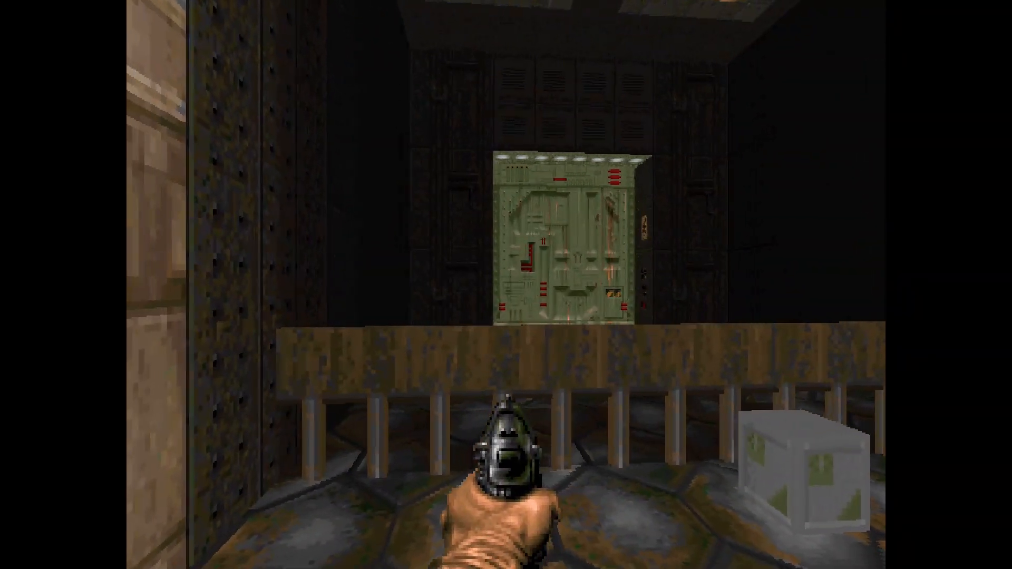
pyautogui.press('w')
pyautogui.press('d')
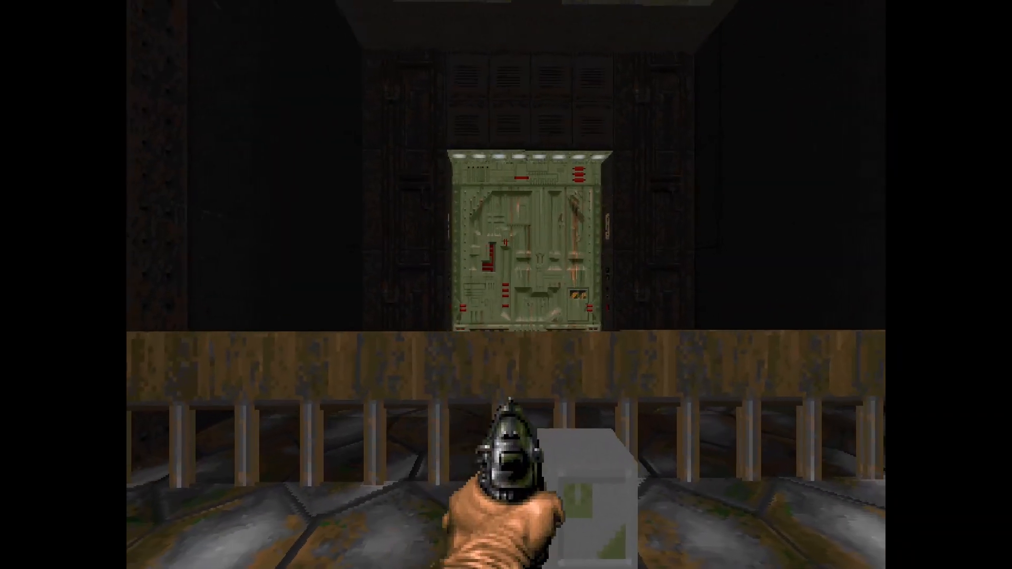
pyautogui.press('w')
pyautogui.press('s')
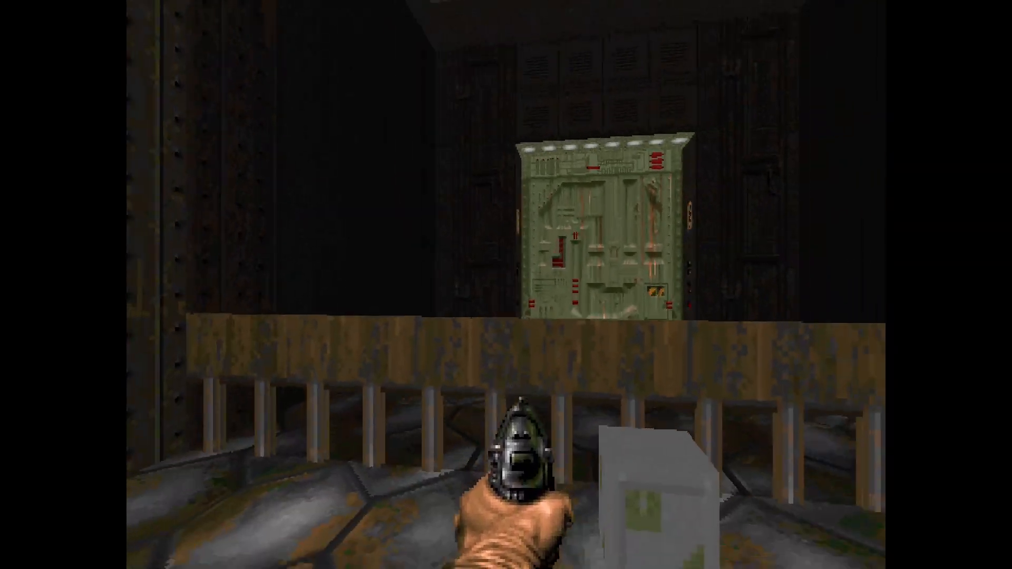
pyautogui.press('w')
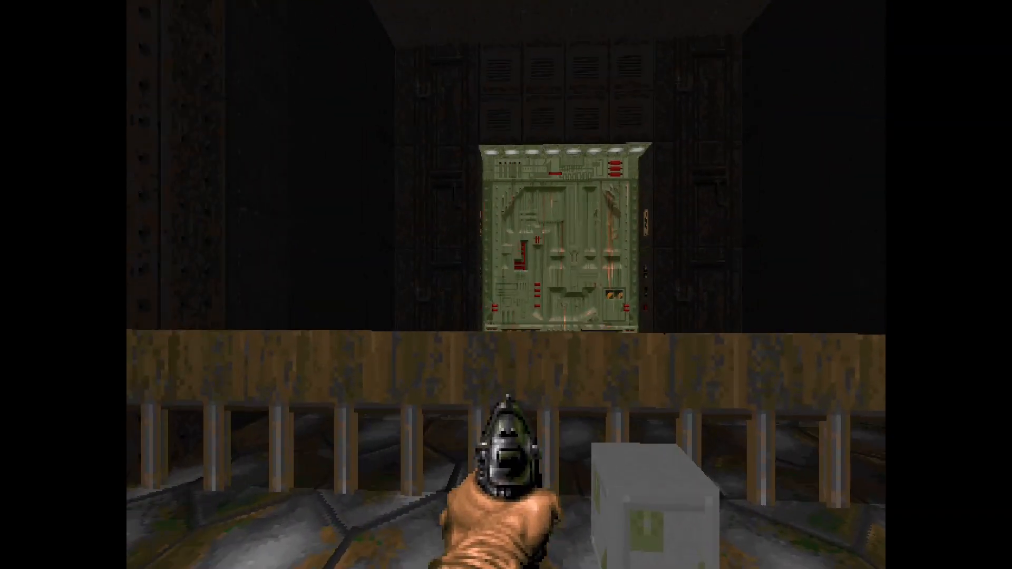
# Step: Walk along and against the railing in the game to test the invisible barrier, and quit the game
pyautogui.press('s')
pyautogui.press('d')
pyautogui.press('a')
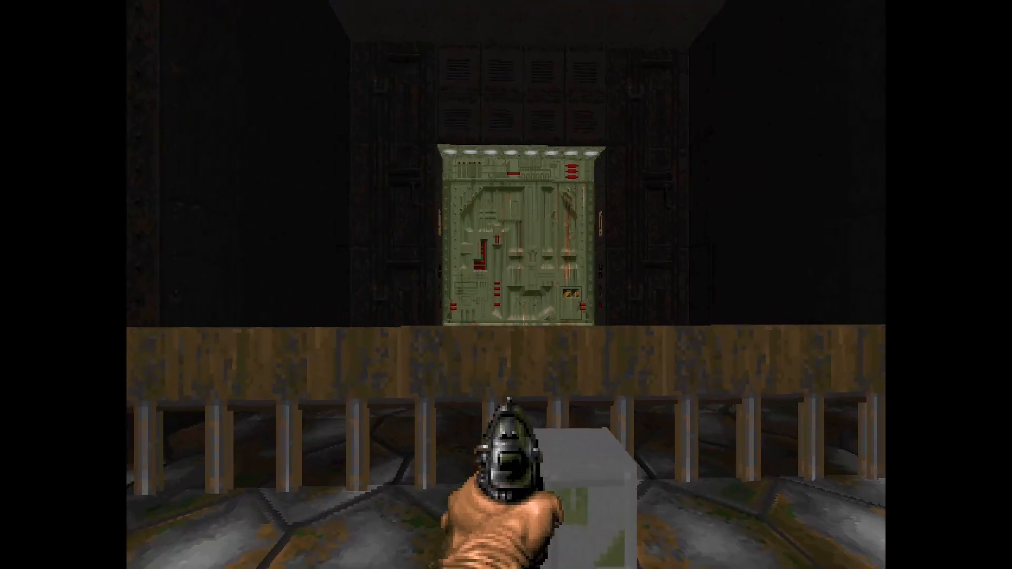
pyautogui.press('w')
pyautogui.press('space')
pyautogui.press('a')
pyautogui.press('s')
pyautogui.press('w')
pyautogui.press('s')
pyautogui.press('d')
pyautogui.press('w')
pyautogui.press('s')
pyautogui.press('w')
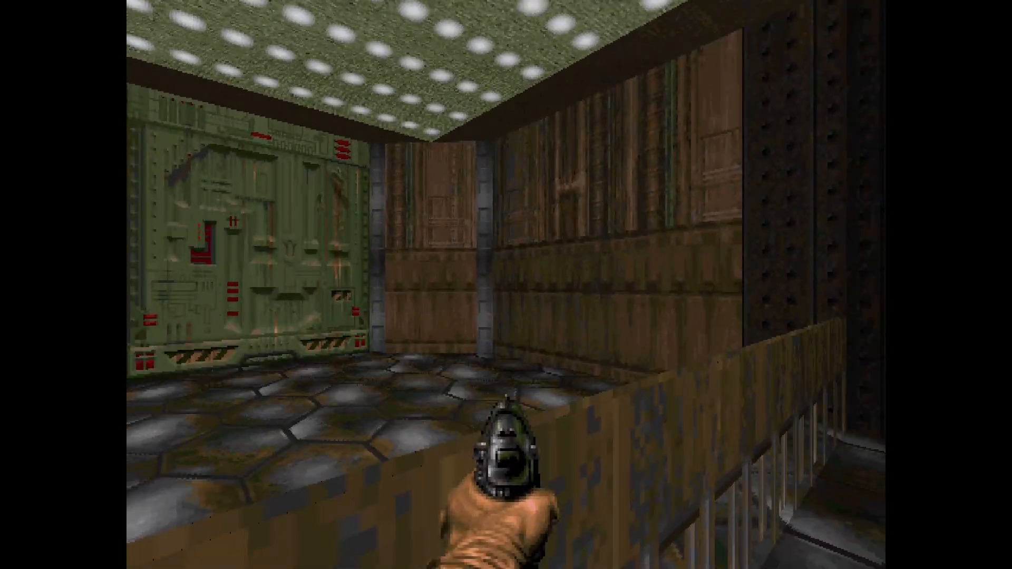
pyautogui.press('F10')
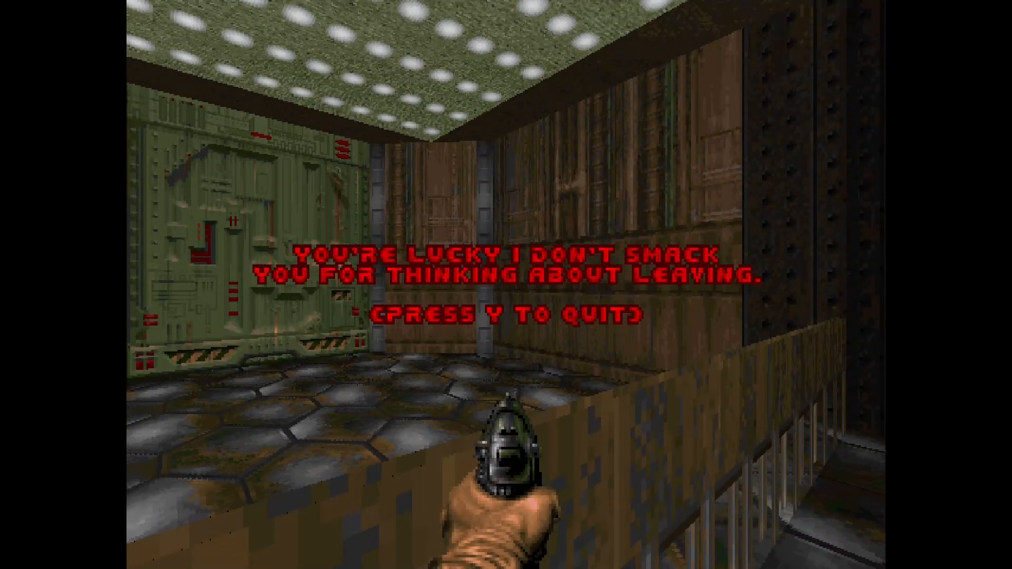
pyautogui.press('y')
pyautogui.press('q')
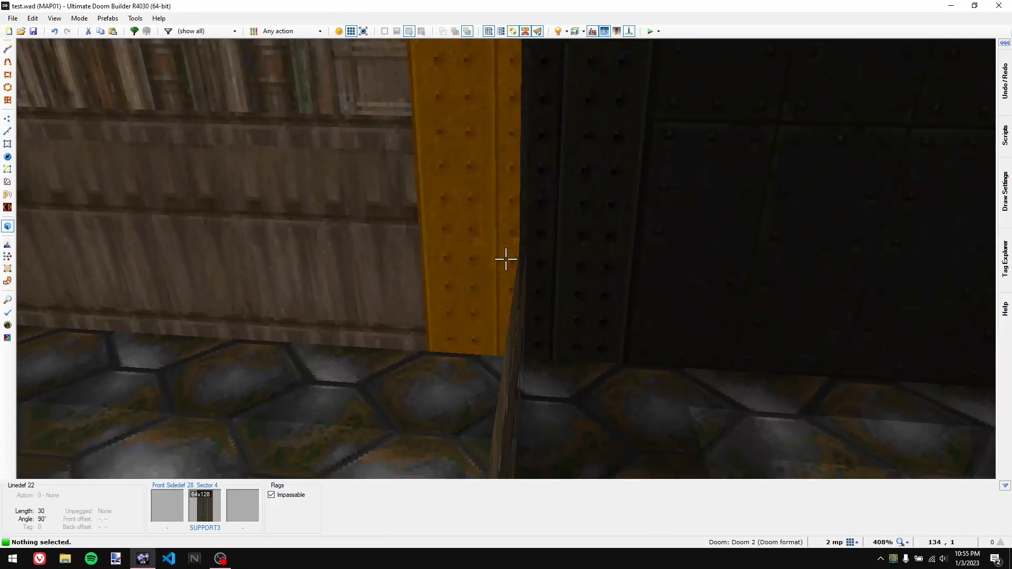
# Step: Return to the 2D map in sectors mode and undo the back side sector index change on the thin strip's linedefs
pyautogui.press('s')
pyautogui.press('d')
pyautogui.press('q')
pyautogui.press('q')
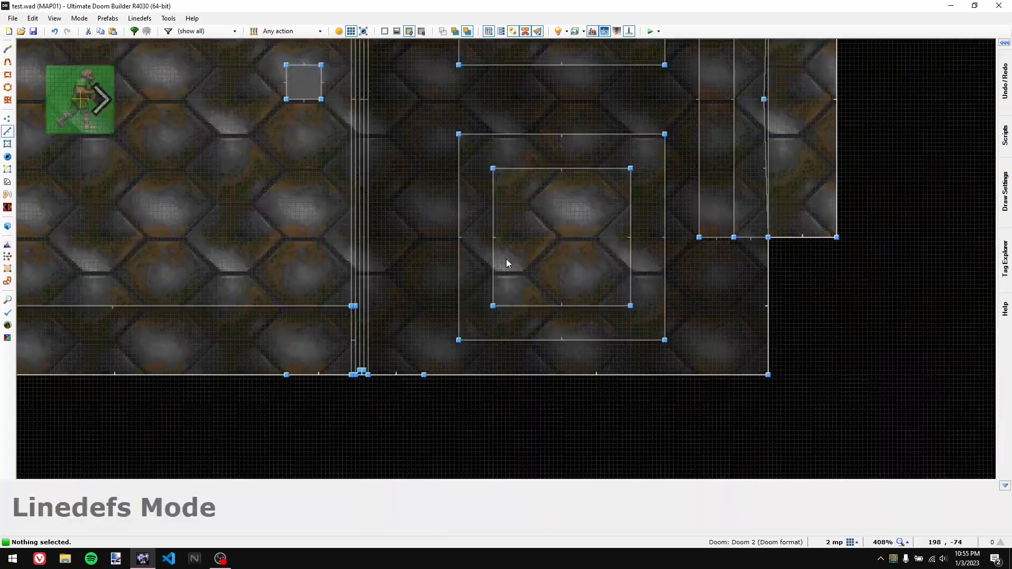
pyautogui.scroll(-3, 475, 272)
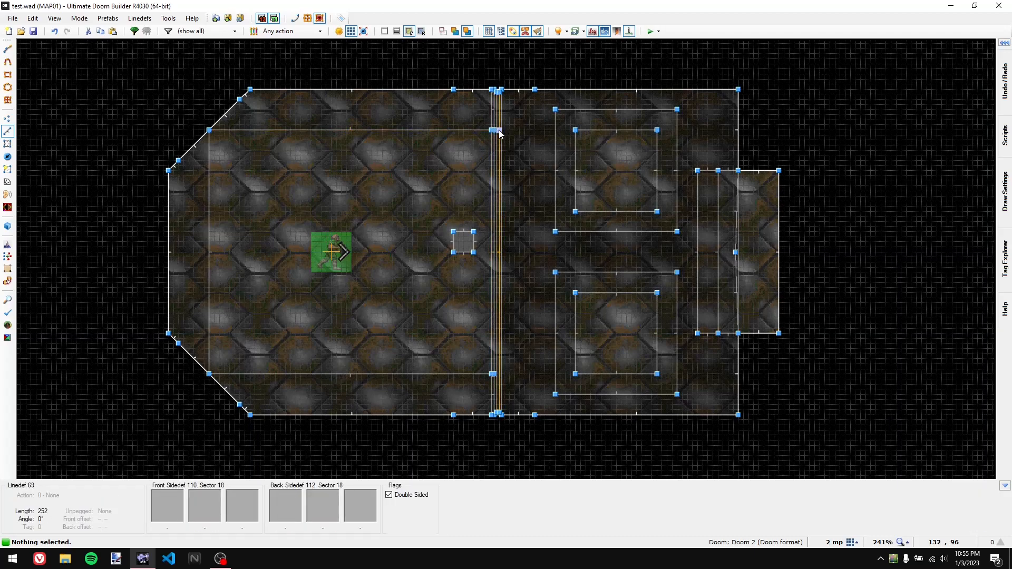
pyautogui.press('s')
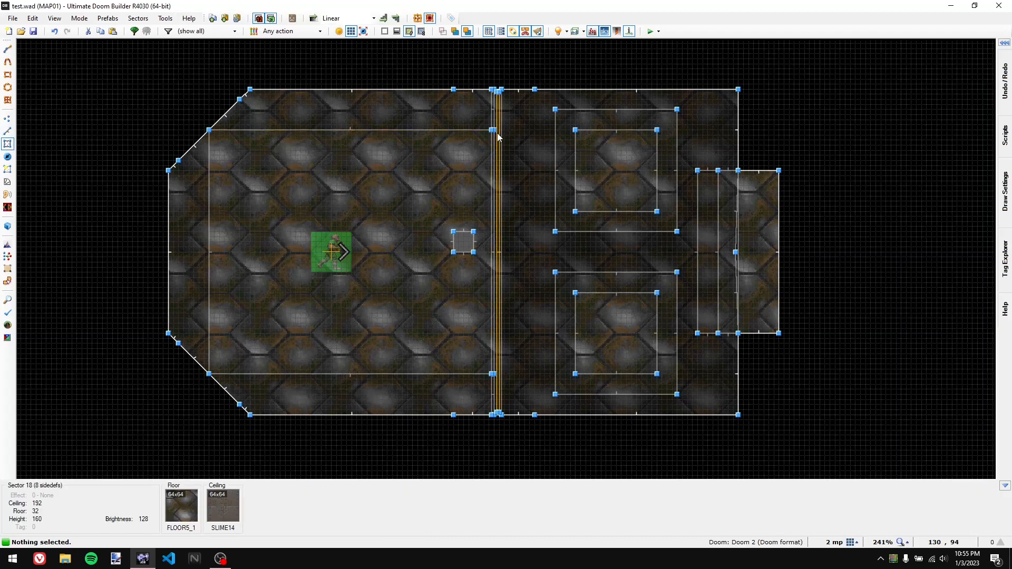
pyautogui.scroll(3, 497, 133)
pyautogui.hotkey('ctrl', 'z')
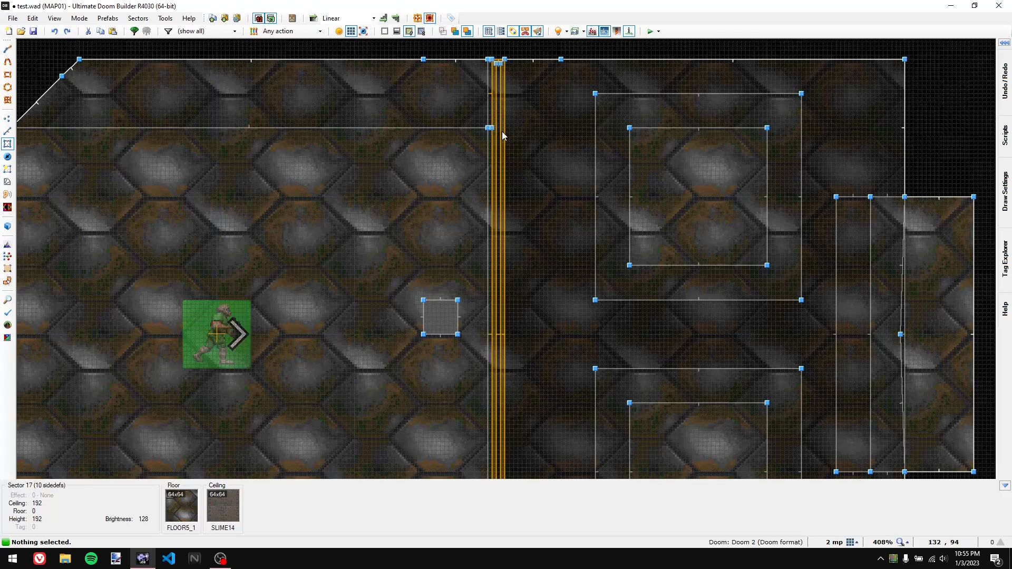
# Step: Draw a rectangular demonstration sector about 110 units high in the empty space above the map
pyautogui.moveTo(500, 209); pyautogui.dragTo(498, 101, button='middle')
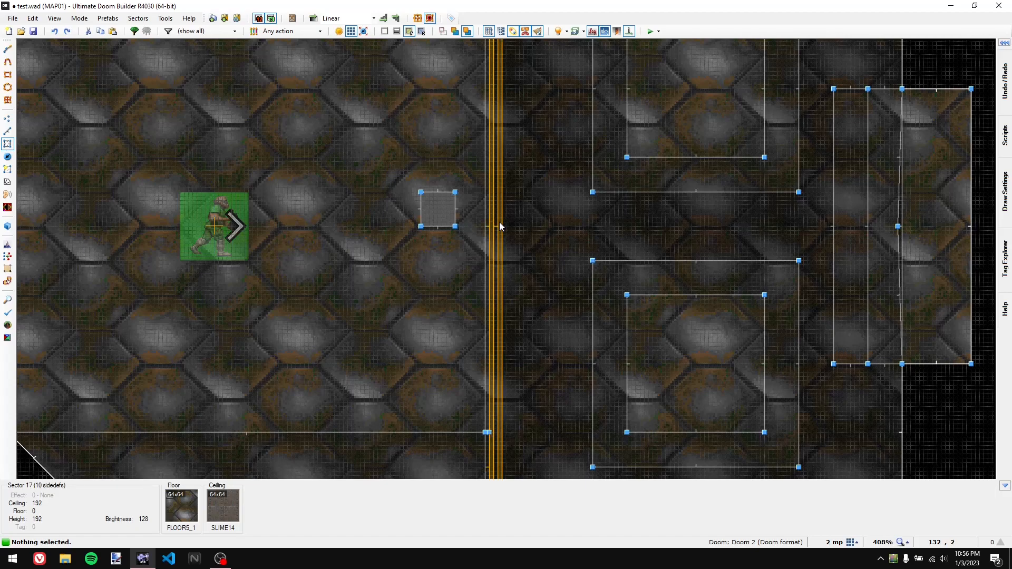
pyautogui.moveTo(498, 223)
pyautogui.mouseDown(button='middle')
pyautogui.moveTo(495, 287)
pyautogui.moveTo(509, 354)
pyautogui.moveTo(496, 213)
pyautogui.moveTo(510, 427)
pyautogui.mouseUp(button='middle')
pyautogui.scroll(-1, 495, 213)
pyautogui.moveTo(516, 101); pyautogui.dragTo(540, 321, button='middle')
pyautogui.hotkey('ctrl', 'shift', 'd')
pyautogui.click(440, 109)
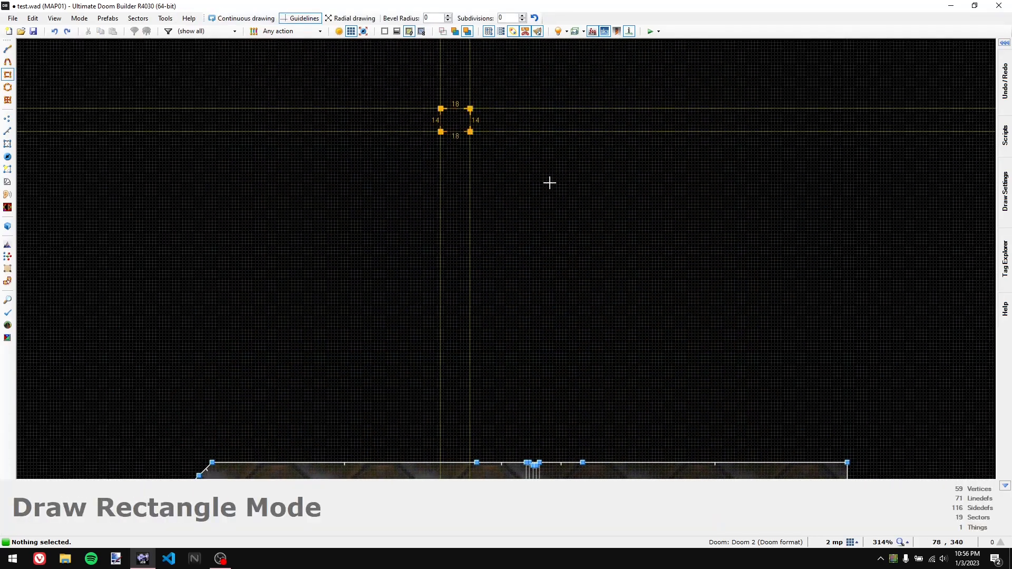
pyautogui.click(732, 289)
# Step: Draw two thin vertical rectangles side by side inside the demonstration sector, the second one about 82 units long
pyautogui.hotkey('ctrl', 'shift', 'd')
pyautogui.click(583, 135)
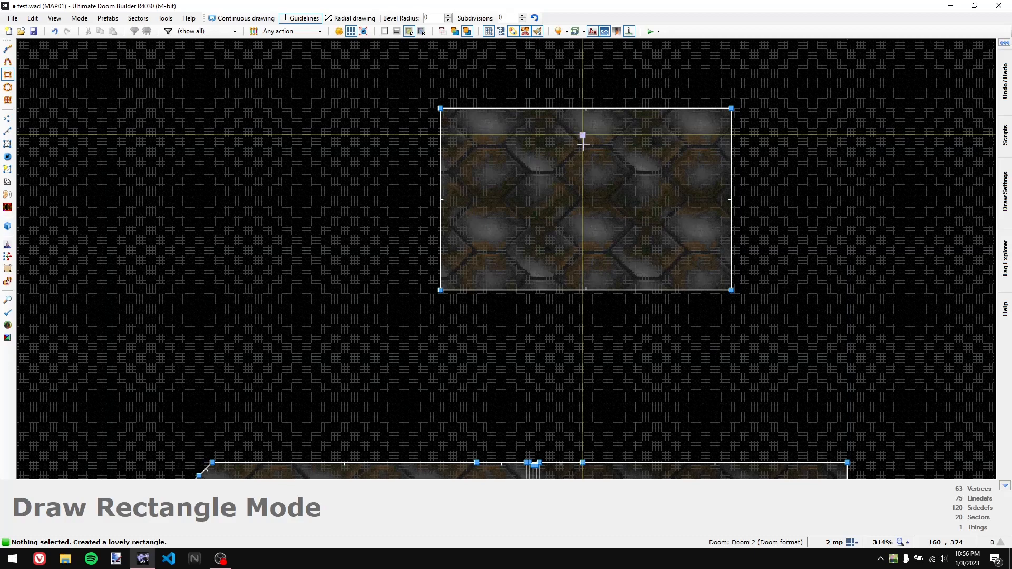
pyautogui.click(585, 267)
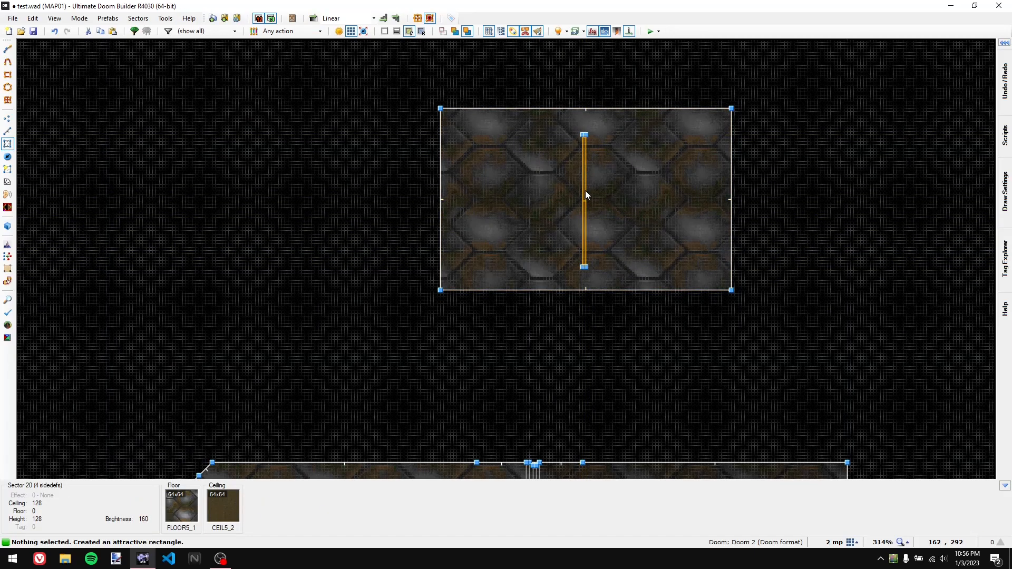
pyautogui.hotkey('ctrl', 'shift', 'd')
pyautogui.click(634, 132)
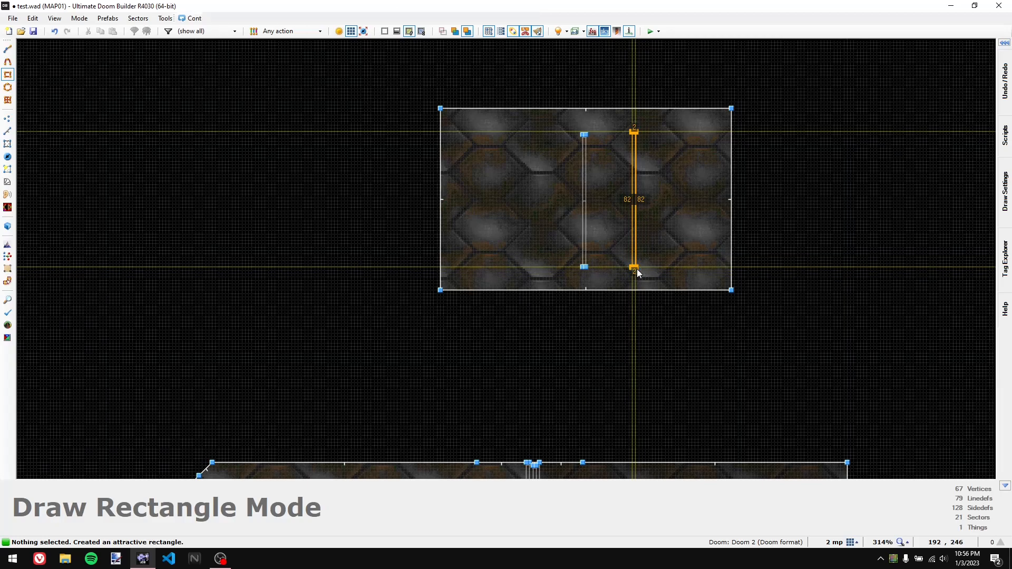
pyautogui.click(636, 269)
pyautogui.scroll(3, 626, 176)
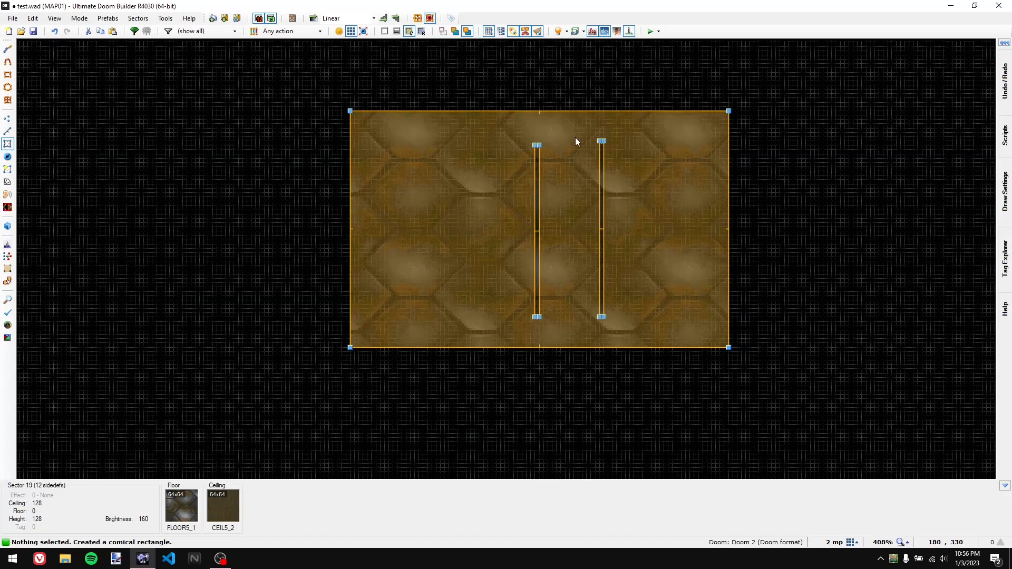
# Step: Split the demonstration sector between the two thin strips with a vertical line 110 units long
pyautogui.scroll(3, 533, 141)
pyautogui.hotkey('shift', 'd')
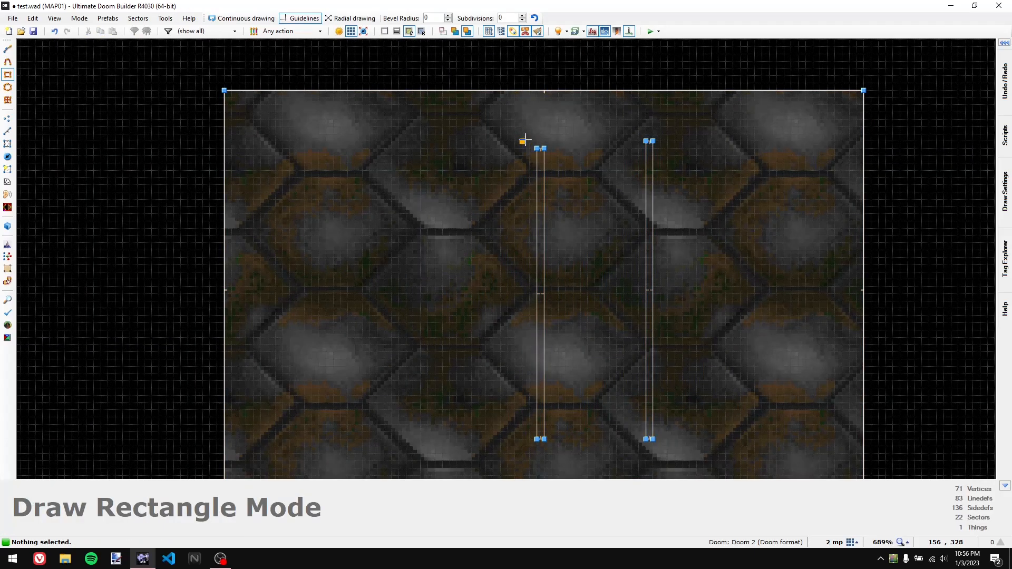
pyautogui.press('Escape')
pyautogui.press('d')
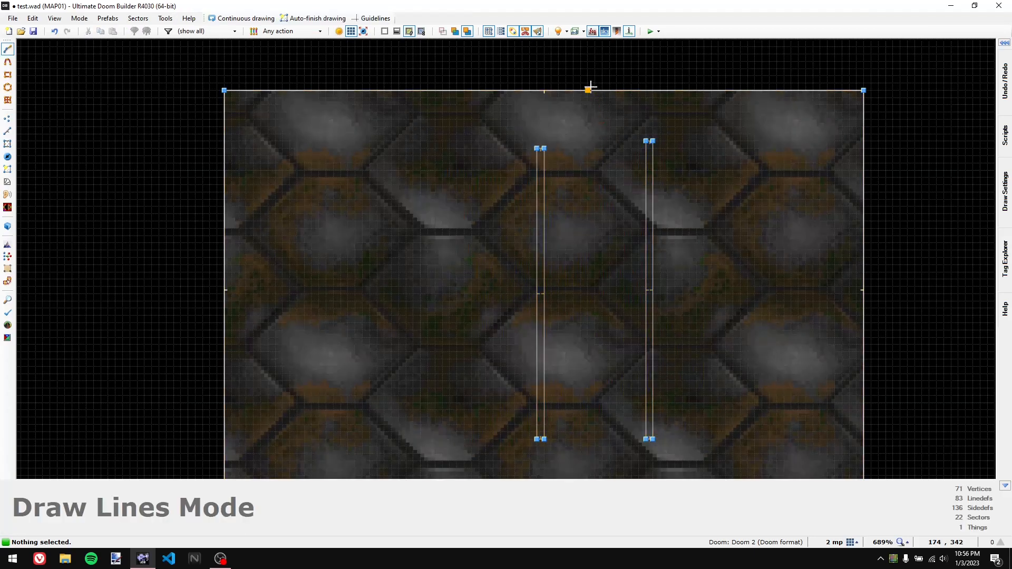
pyautogui.click(594, 89)
pyautogui.click(584, 265)
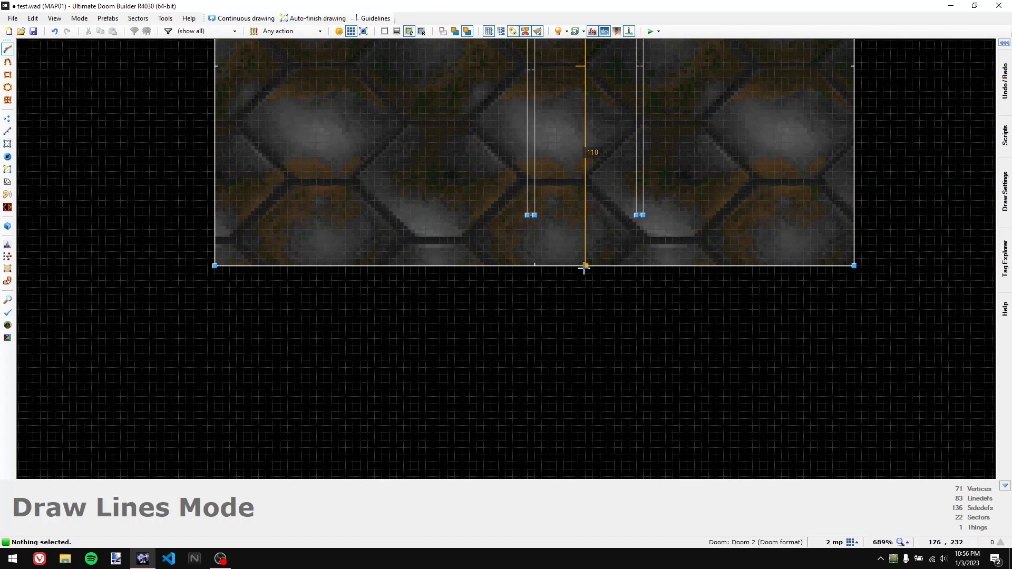
# Step: Select all four demonstration sectors above the map and delete them
pyautogui.scroll(-4, 584, 268)
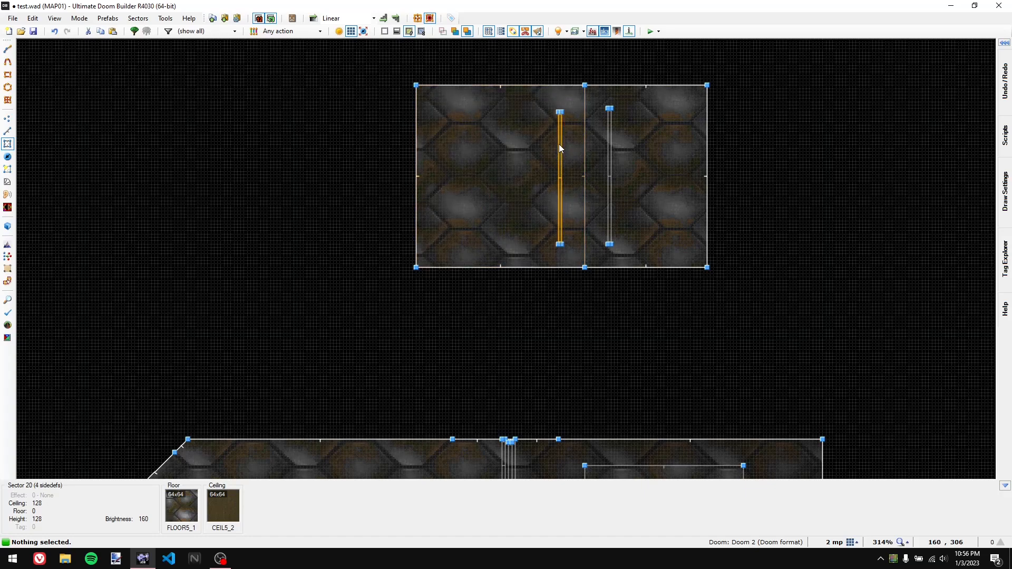
pyautogui.moveTo(761, 61); pyautogui.dragTo(261, 305)
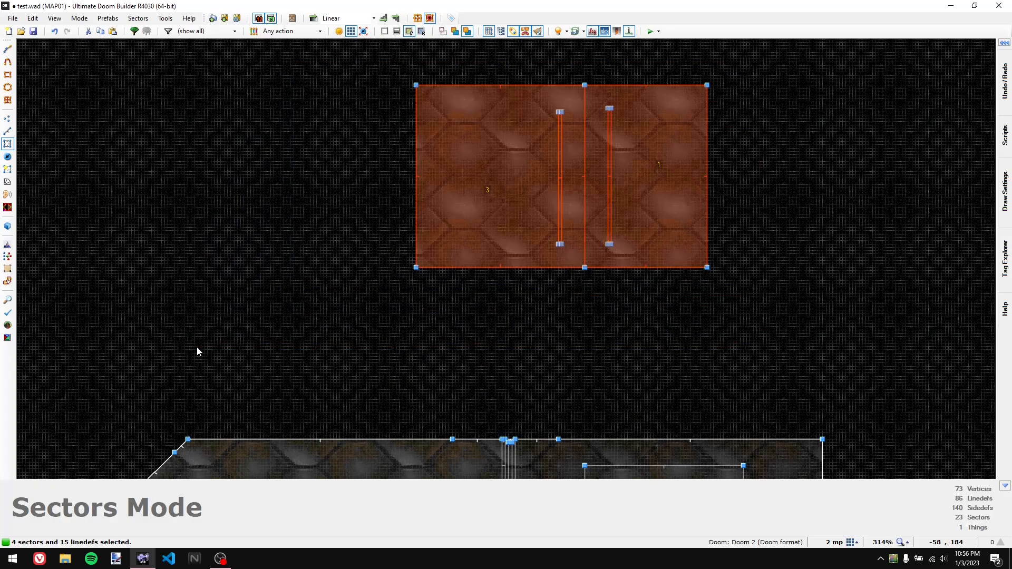
pyautogui.press('Delete')
# Step: Examine the thin strip sector behind the railing in the 2D map and from both sides in the 3D view
pyautogui.moveTo(603, 277); pyautogui.dragTo(569, 42, button='middle')
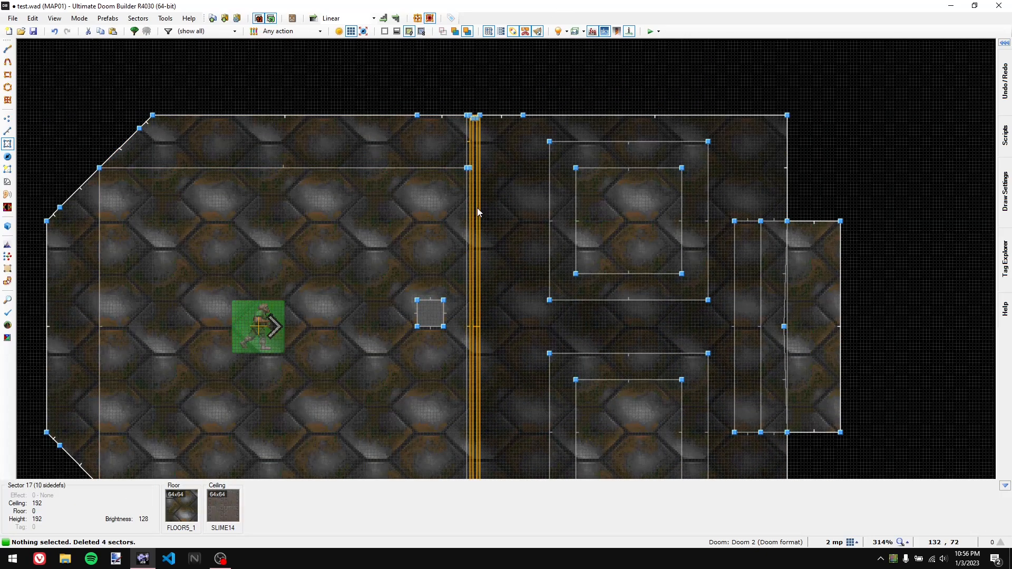
pyautogui.moveTo(476, 213); pyautogui.dragTo(520, 160, button='middle')
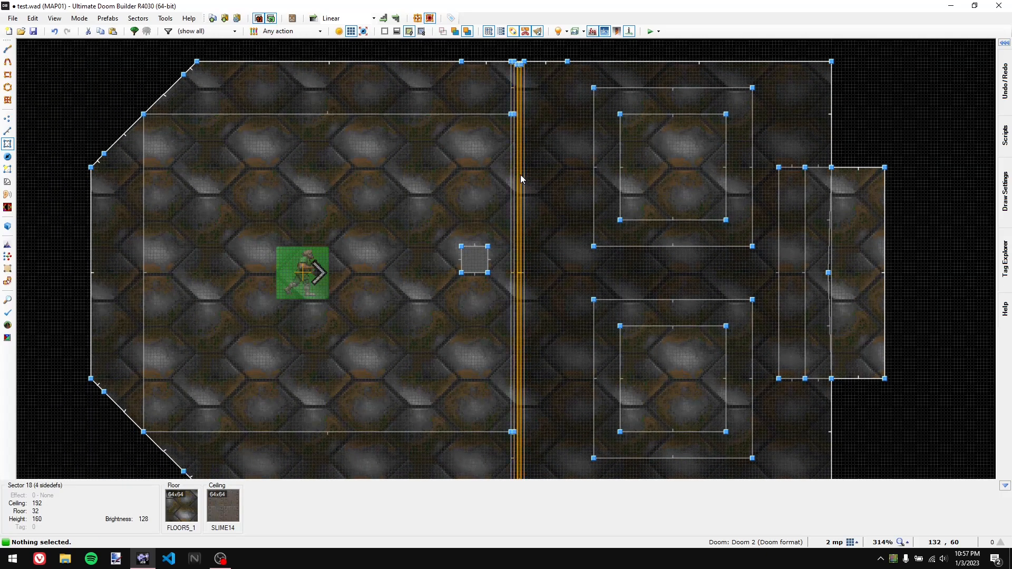
pyautogui.scroll(-1, 520, 174)
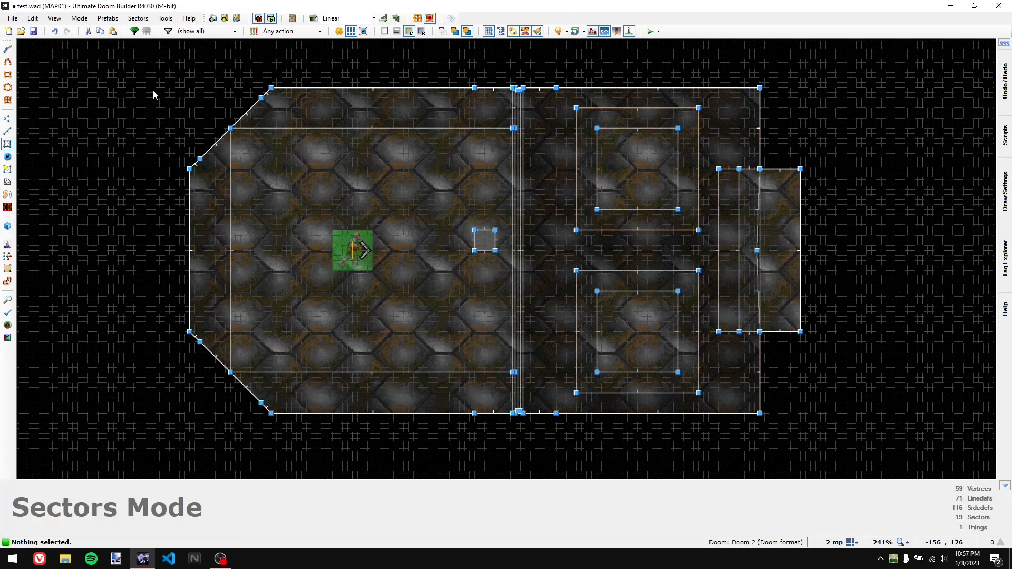
pyautogui.moveTo(1007, 170)
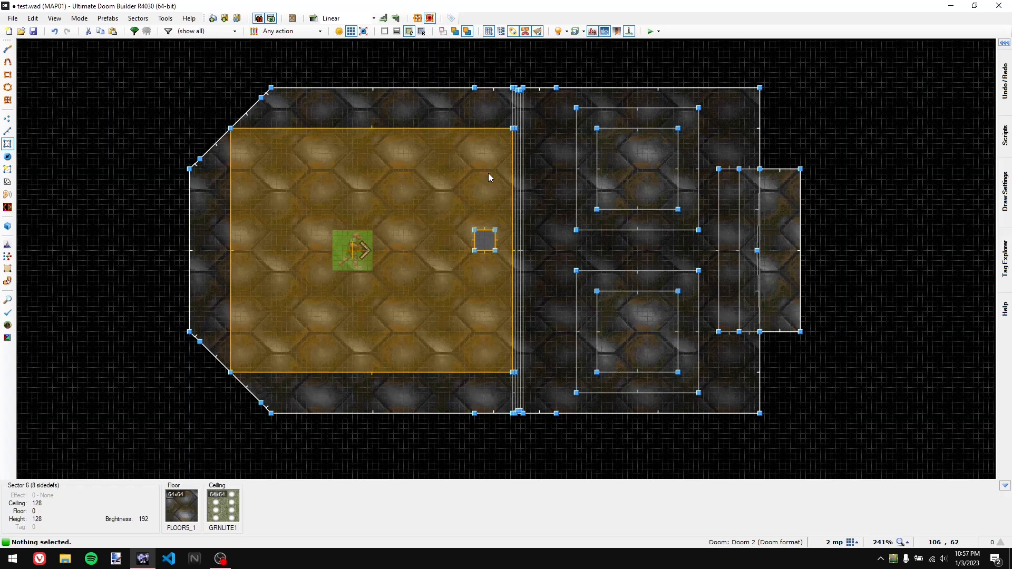
pyautogui.press('w')
pyautogui.press('s')
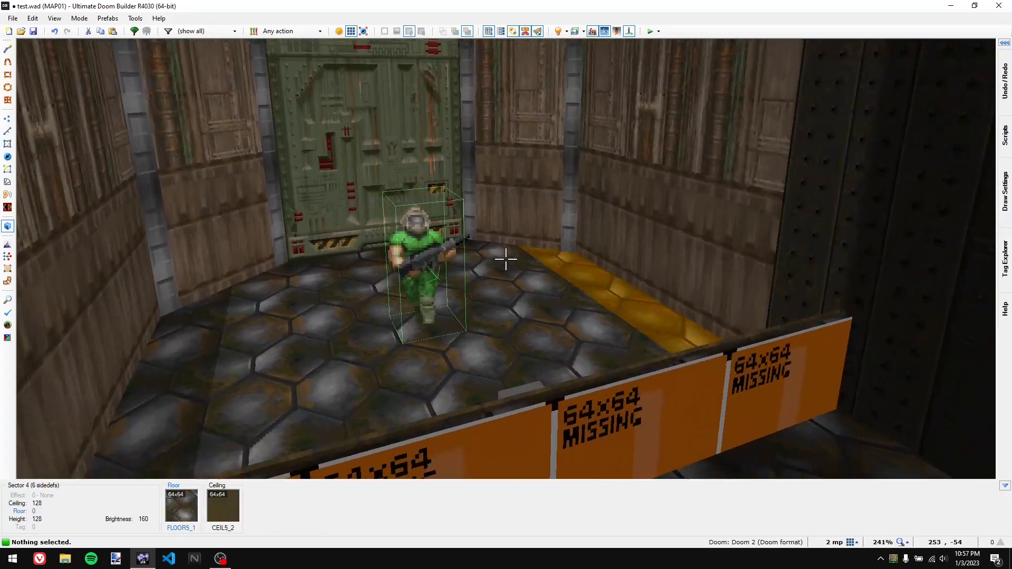
pyautogui.press('w')
pyautogui.press('a')
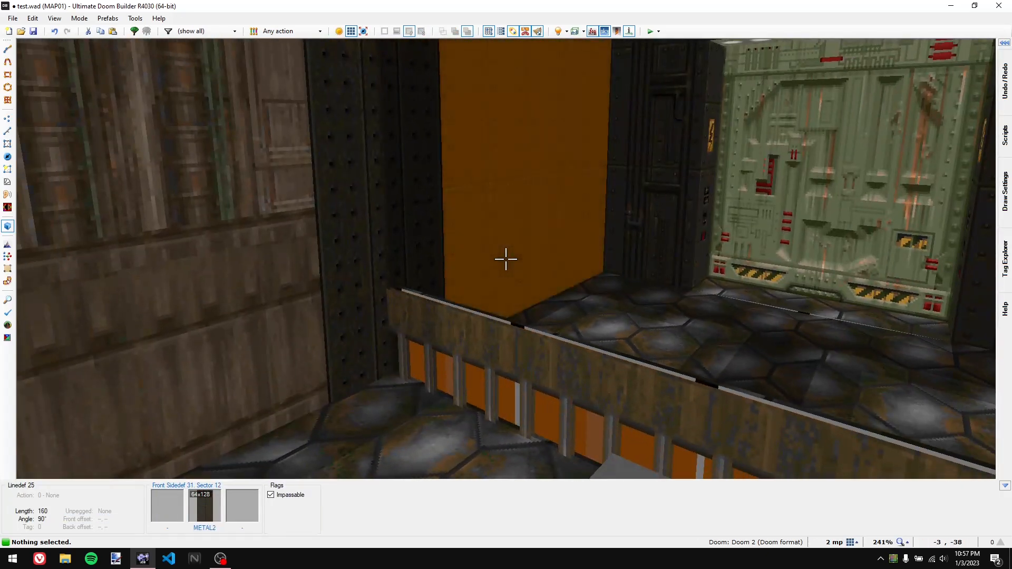
pyautogui.press('d')
pyautogui.press('a')
pyautogui.press('q')
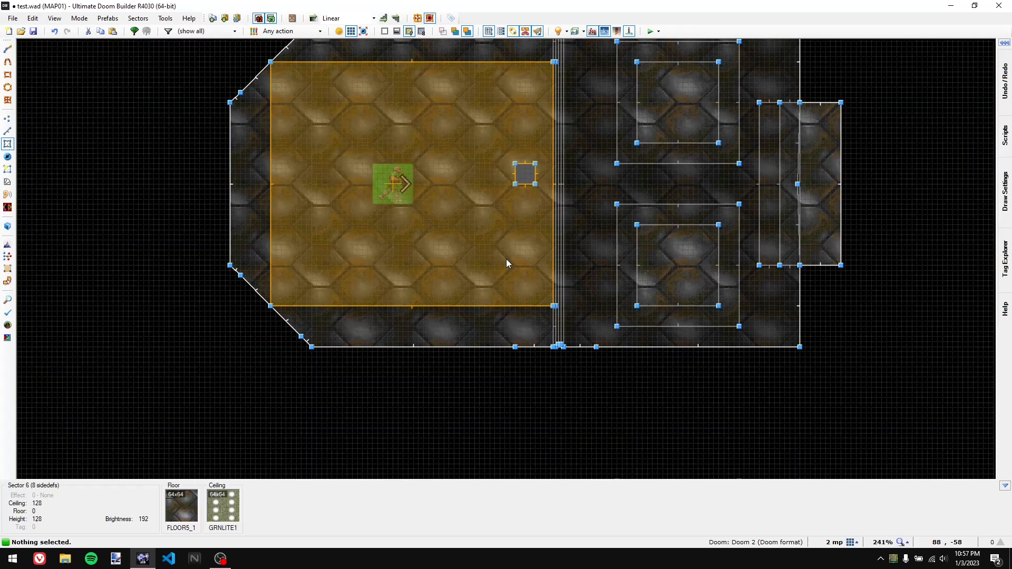
# Step: Lower the thin strip sector's floor to height 0 in the 3D view and look over the railing from the player start side
pyautogui.scroll(4, 523, 193)
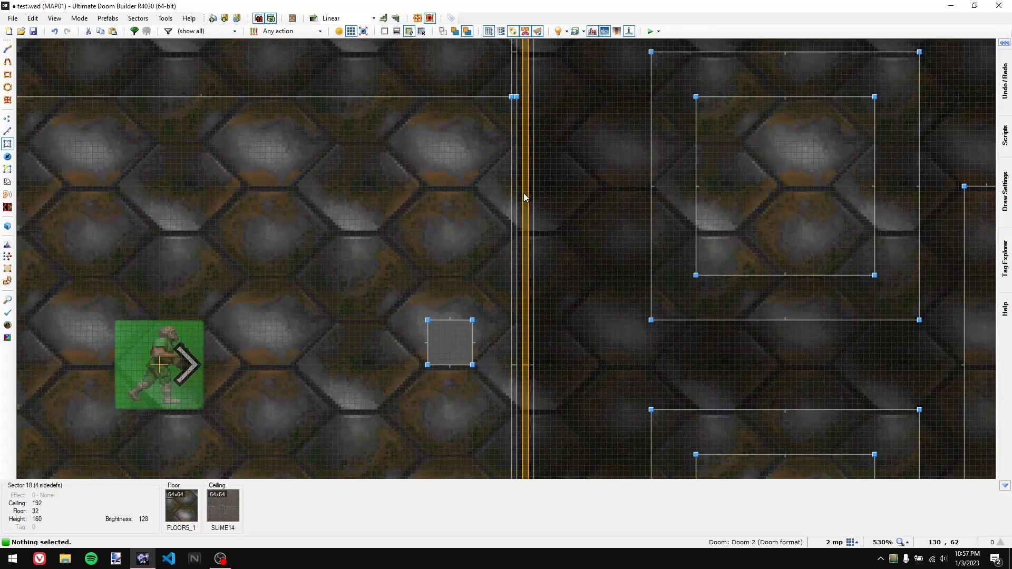
pyautogui.press('q')
pyautogui.press('s')
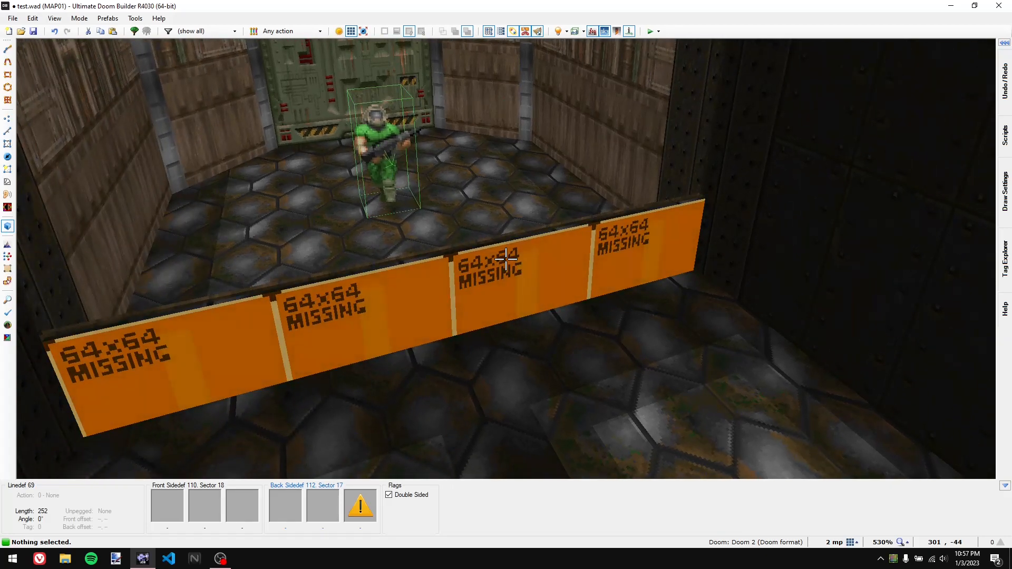
pyautogui.press('w')
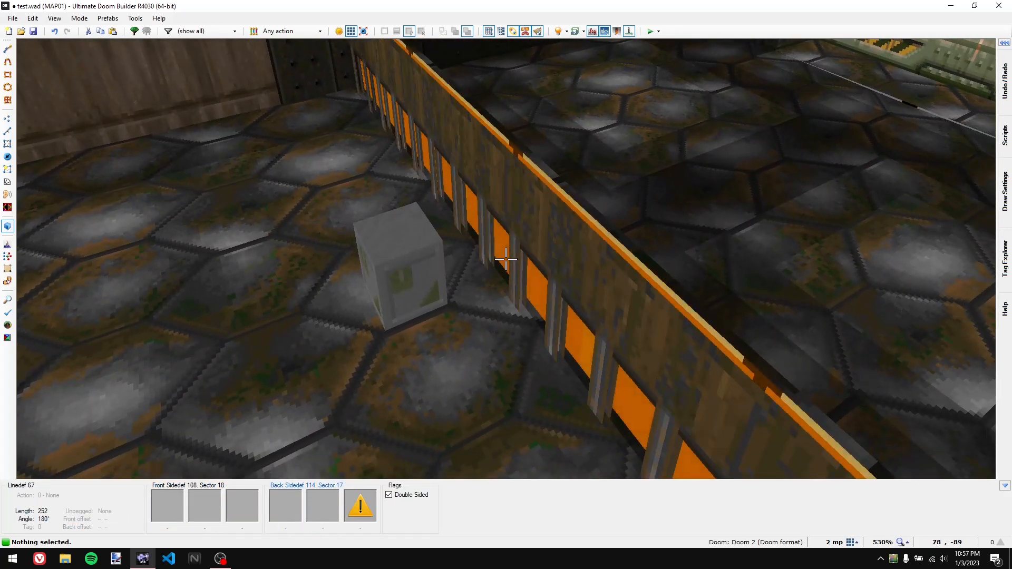
pyautogui.press('d')
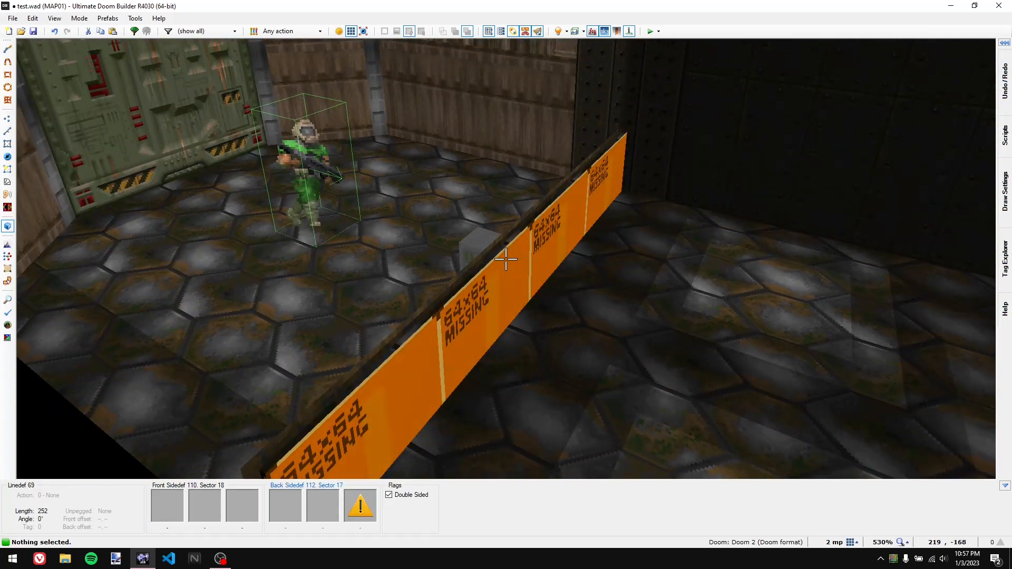
pyautogui.press('w')
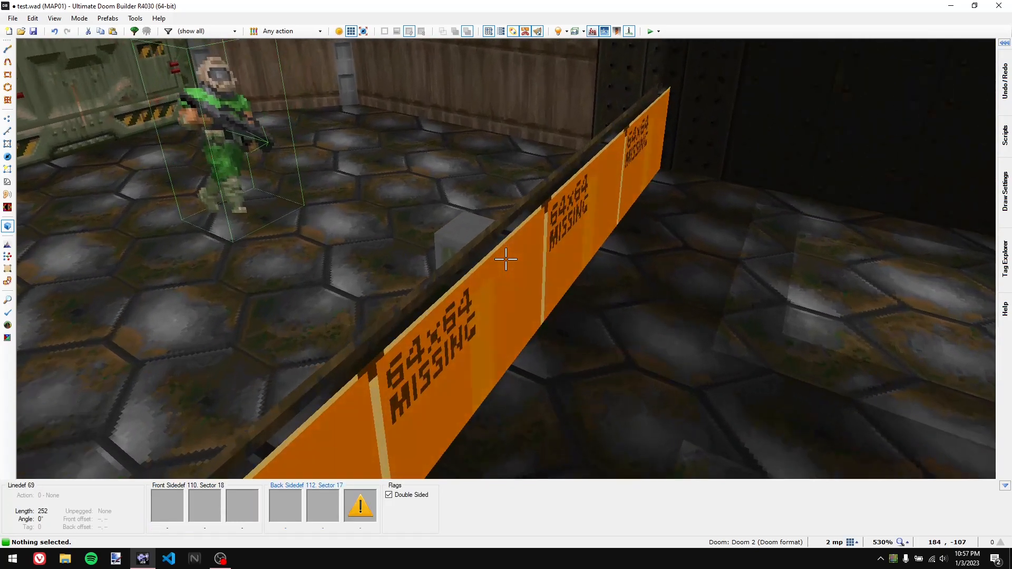
pyautogui.press('a')
pyautogui.press('d')
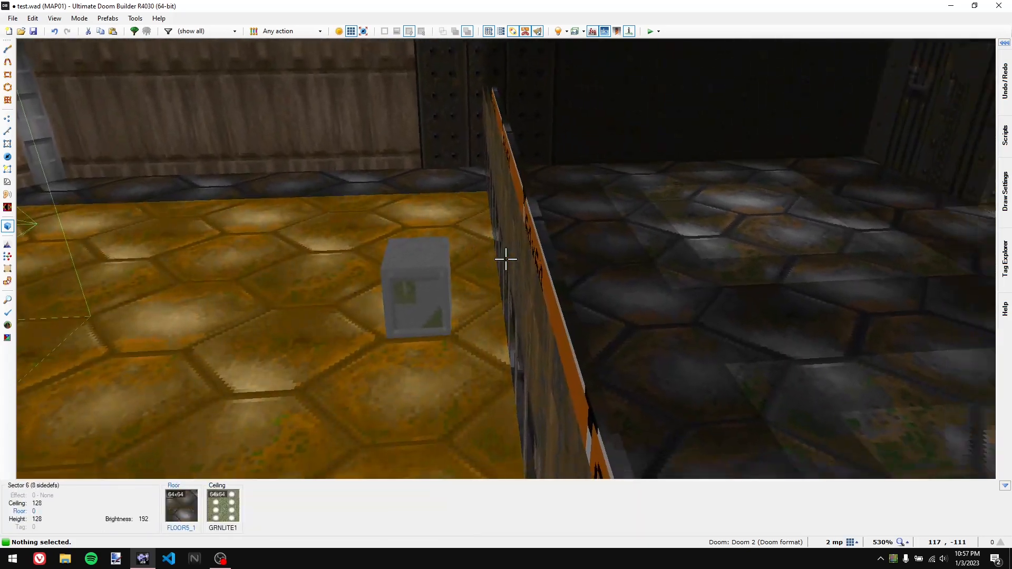
pyautogui.press('d')
pyautogui.scroll(-3, 506, 260)
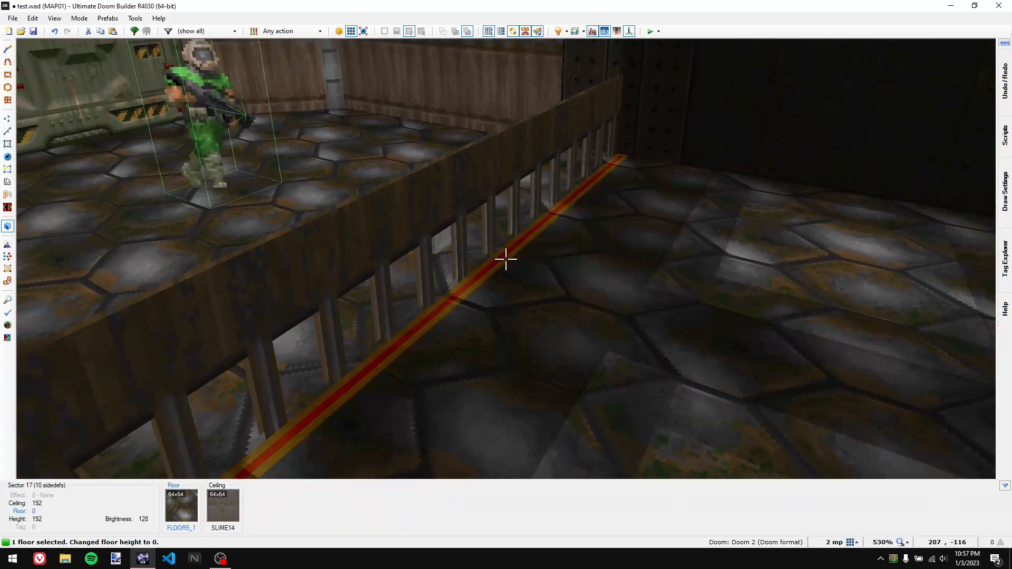
pyautogui.click(506, 259)
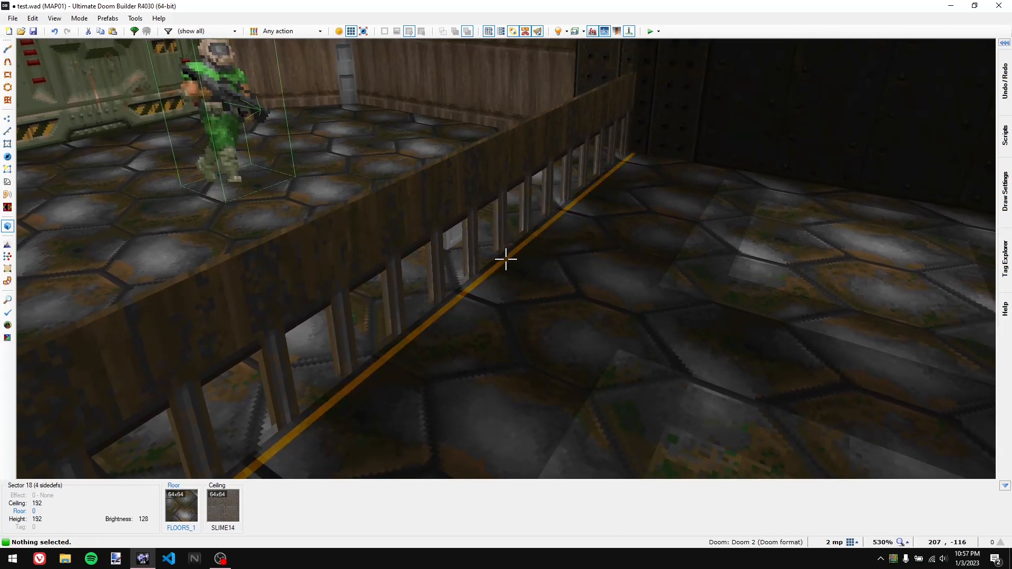
pyautogui.press('a')
pyautogui.press('w')
pyautogui.press('w')
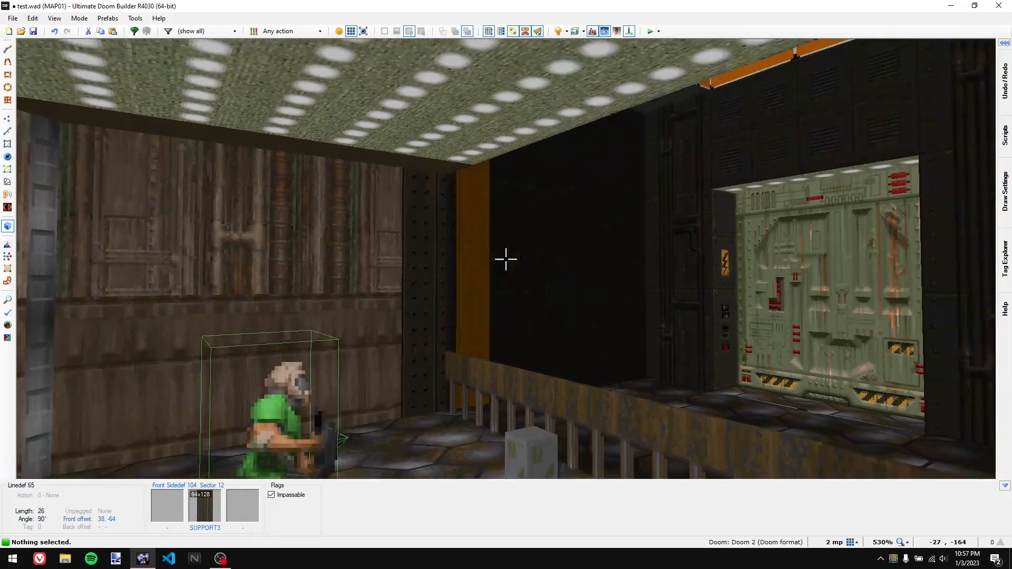
# Step: Inspect the railing and the lowered strip floor behind it from several angles in 3D, and return to the 2D overview of the whole map
pyautogui.press('s')
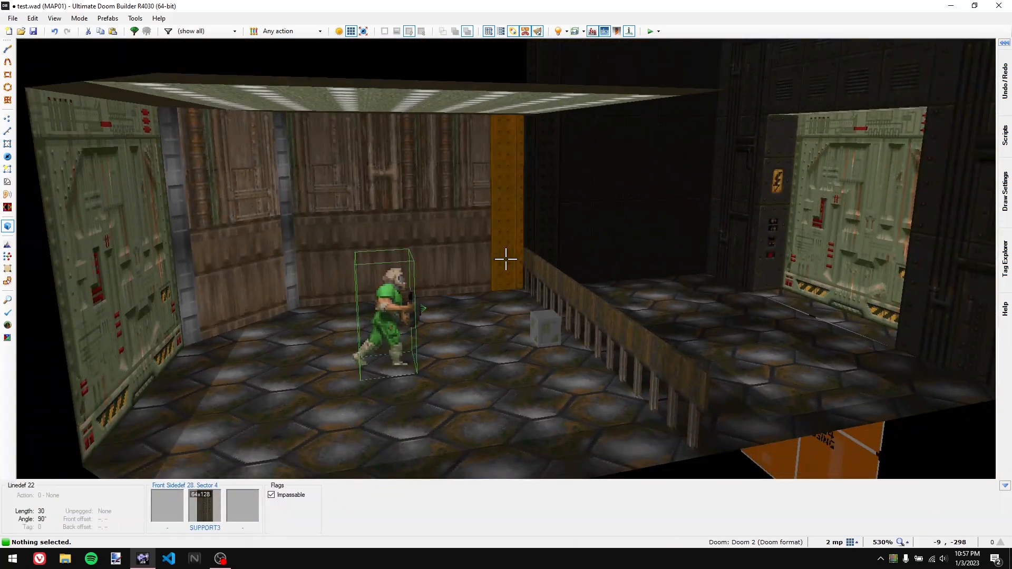
pyautogui.press('w')
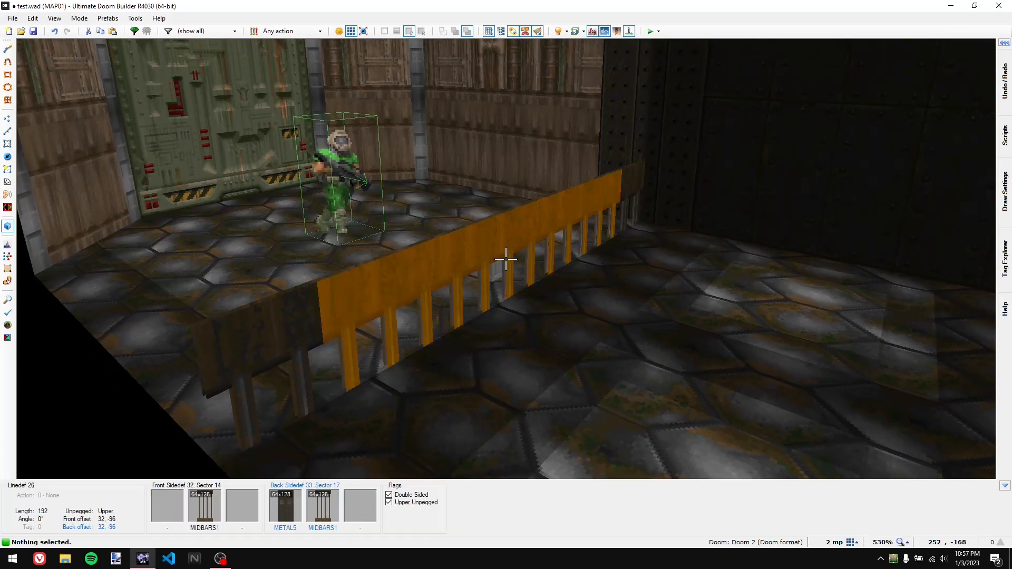
pyautogui.press('w')
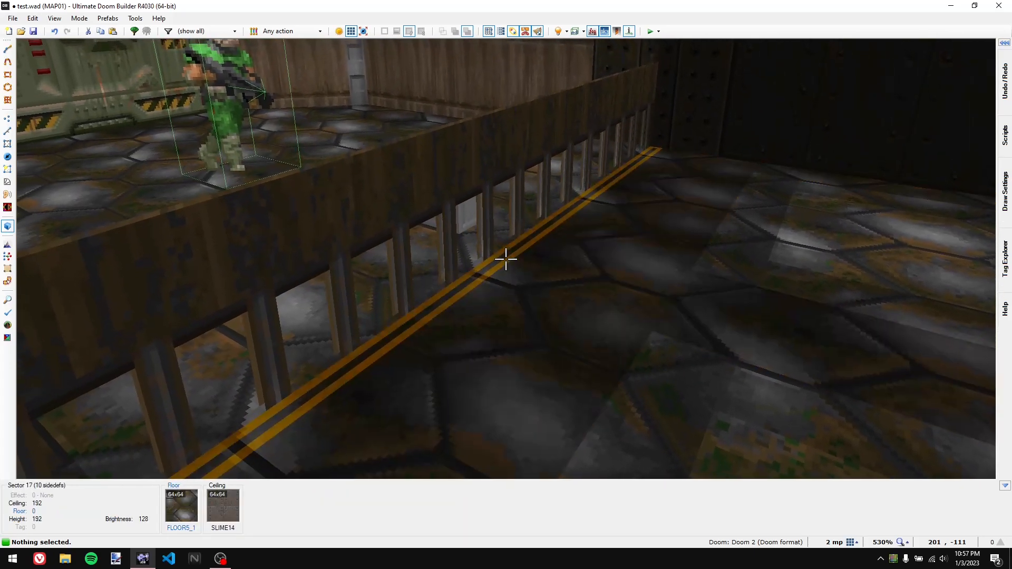
pyautogui.press('s')
pyautogui.press('w')
pyautogui.press('s')
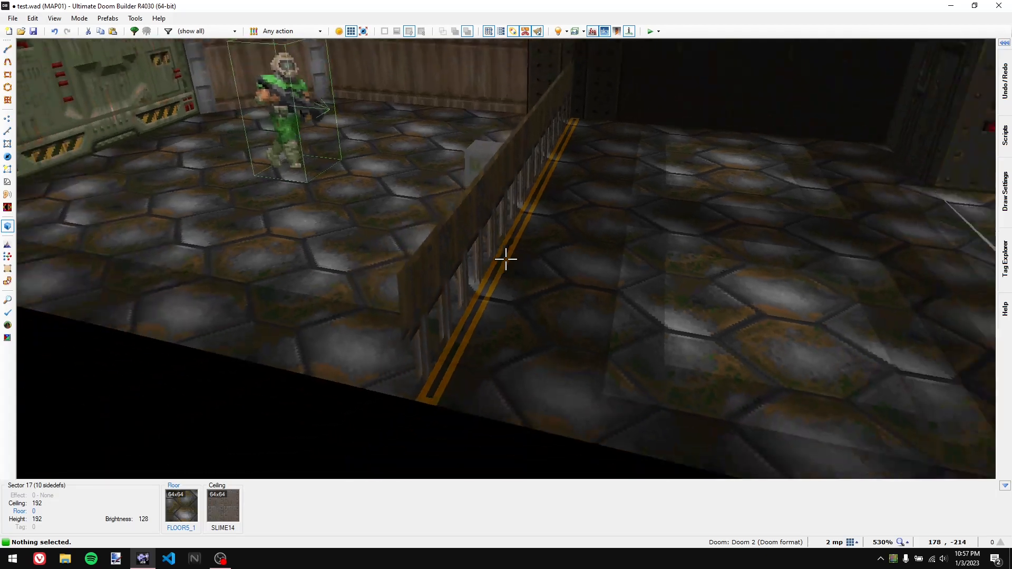
pyautogui.press('w')
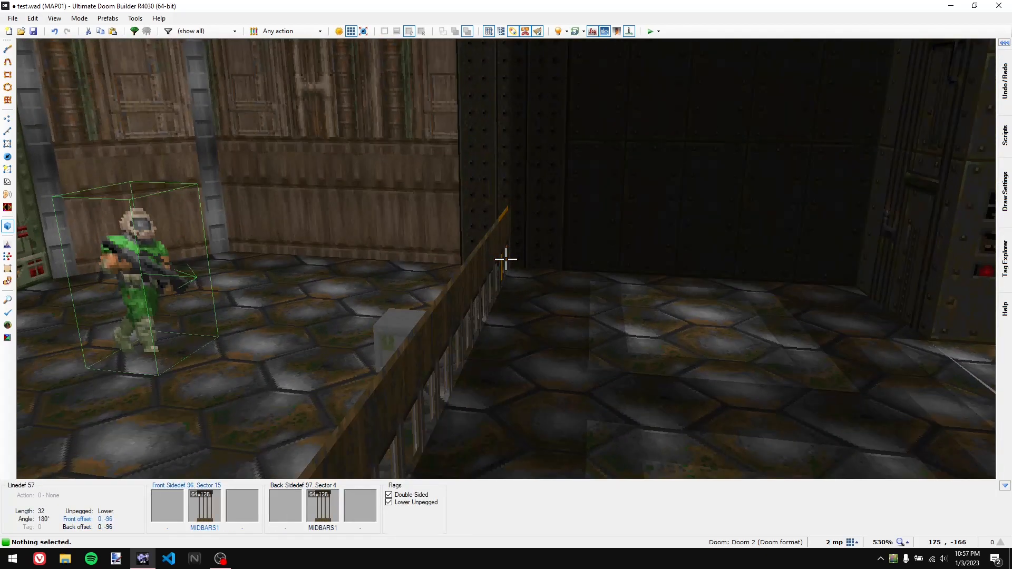
pyautogui.press('s')
pyautogui.press('q')
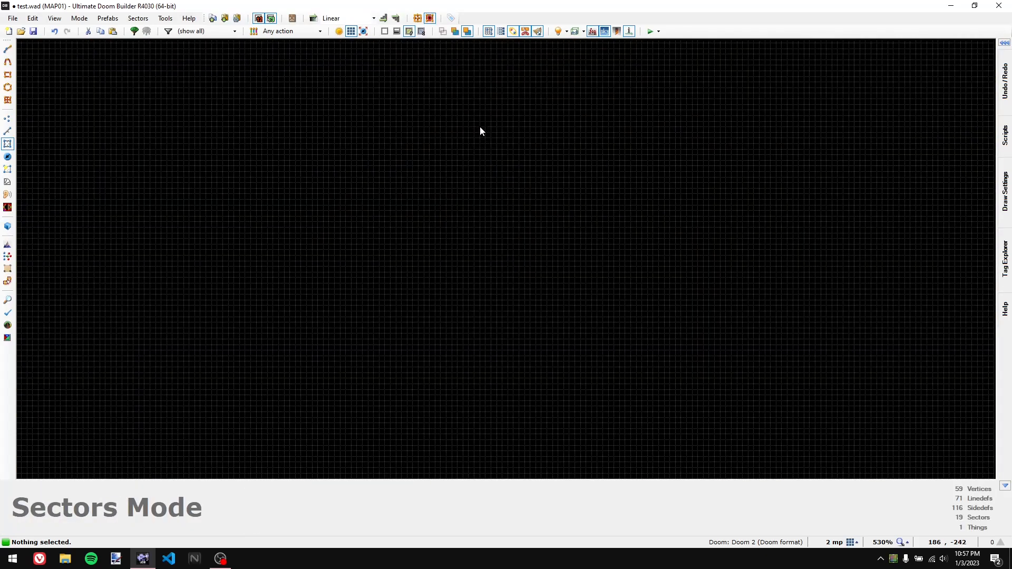
pyautogui.scroll(-1, 538, 300)
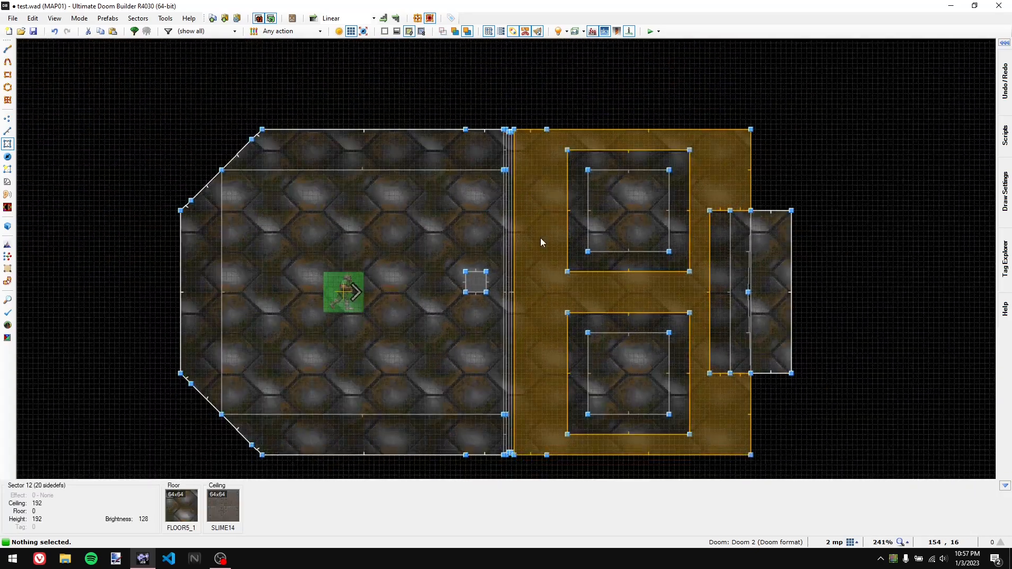